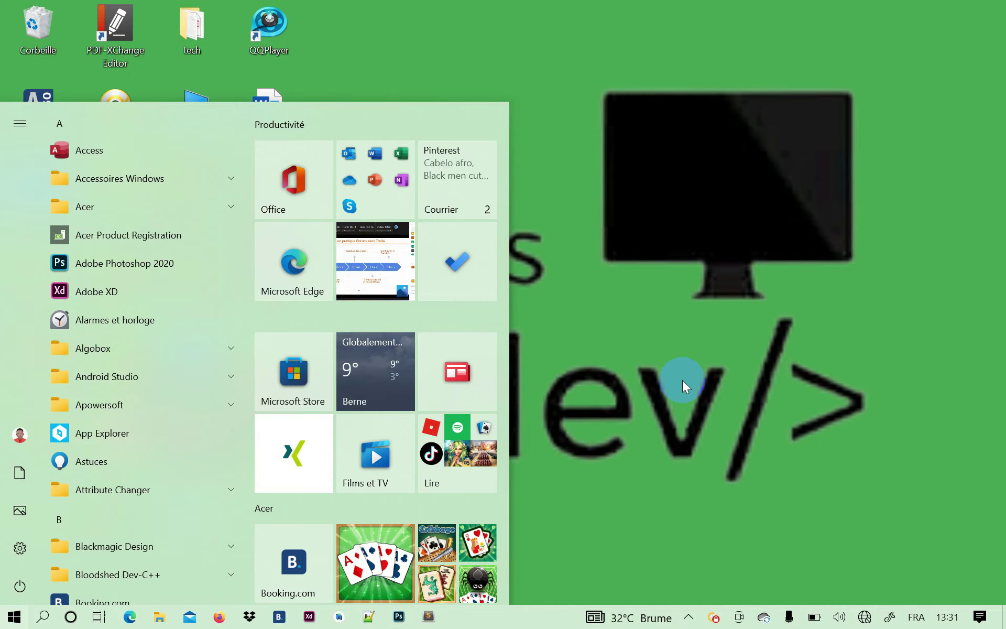
Step: Open the mes setups folder on the Nonsi tech (M:) drive through Ce PC
{"action": "left_click", "coordinate": [696, 266]}
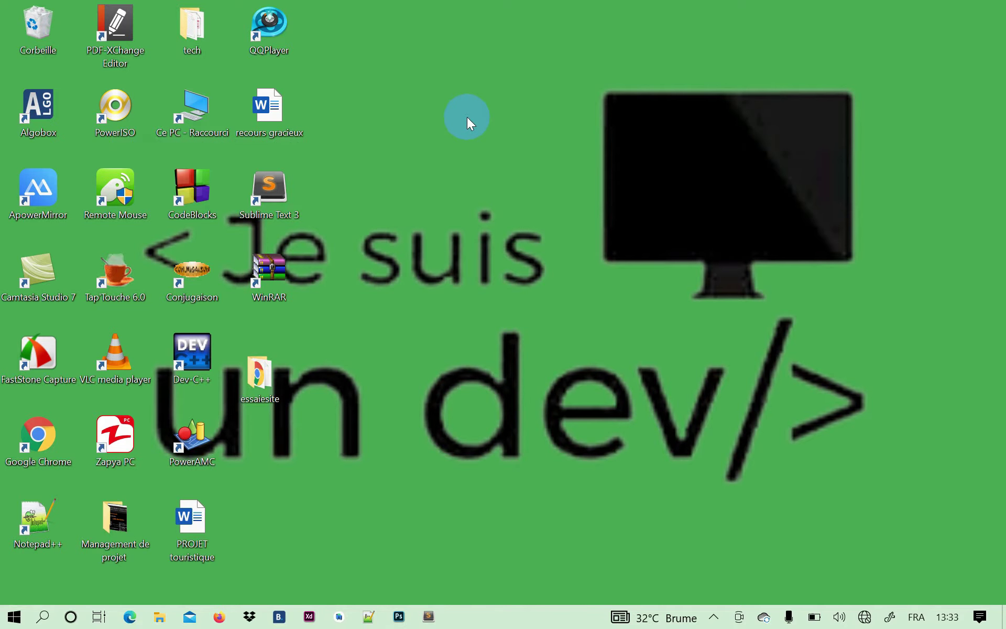
{"action": "double_click", "coordinate": [216, 121]}
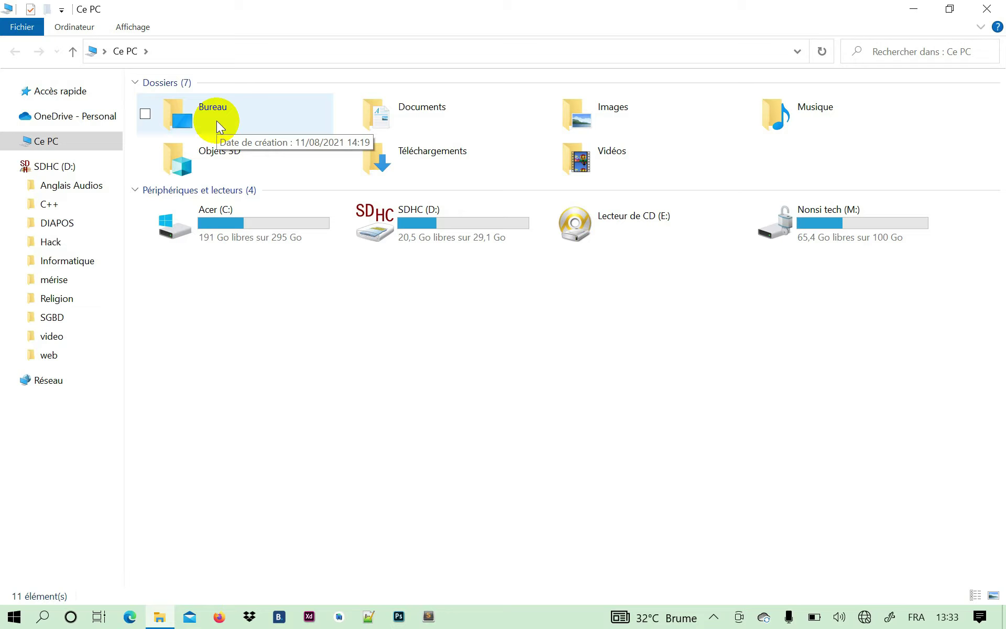
{"action": "double_click", "coordinate": [816, 216]}
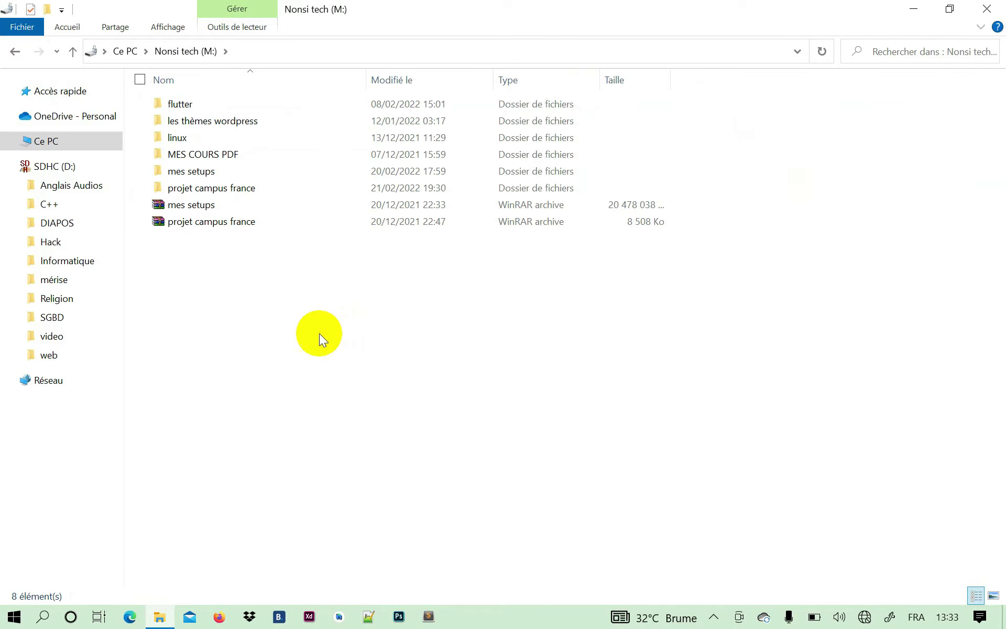
{"action": "double_click", "coordinate": [184, 172]}
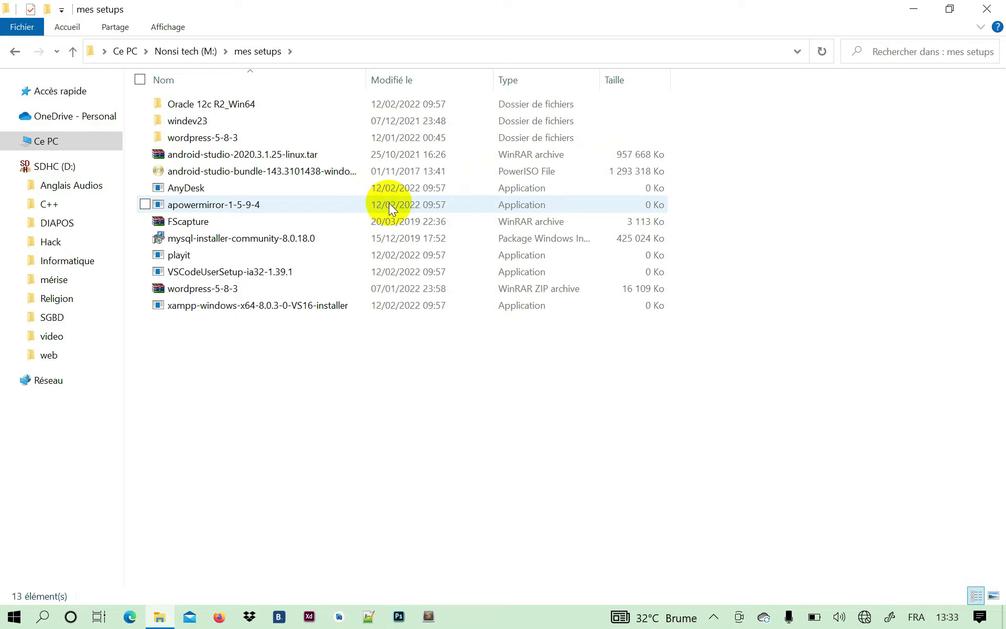
Step: Try to run the apowermirror-1-5-9-4 application, dismiss the error and close the folder window
{"action": "double_click", "coordinate": [654, 200]}
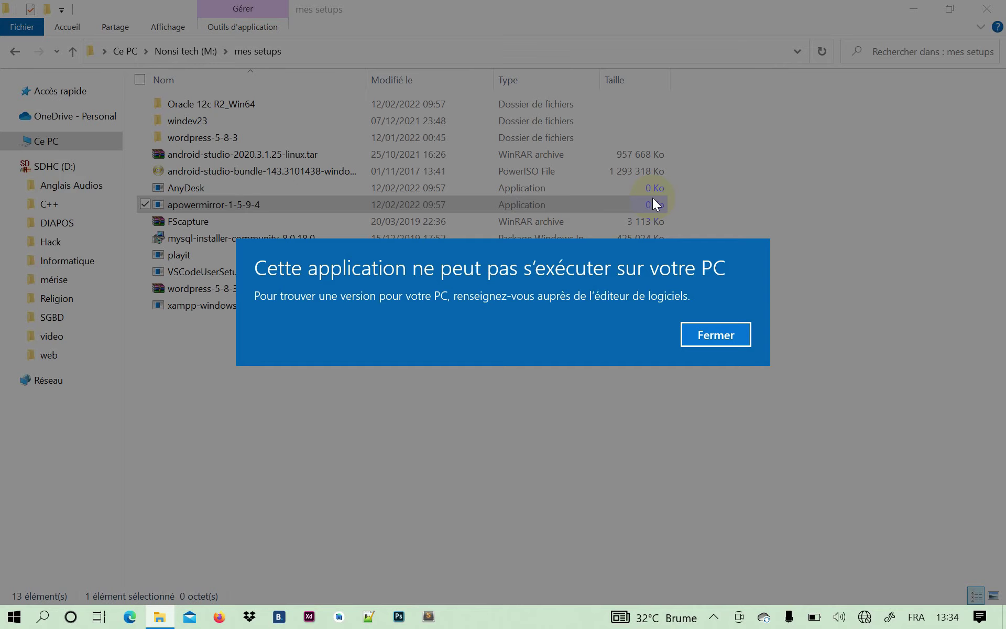
{"action": "left_click", "coordinate": [703, 341]}
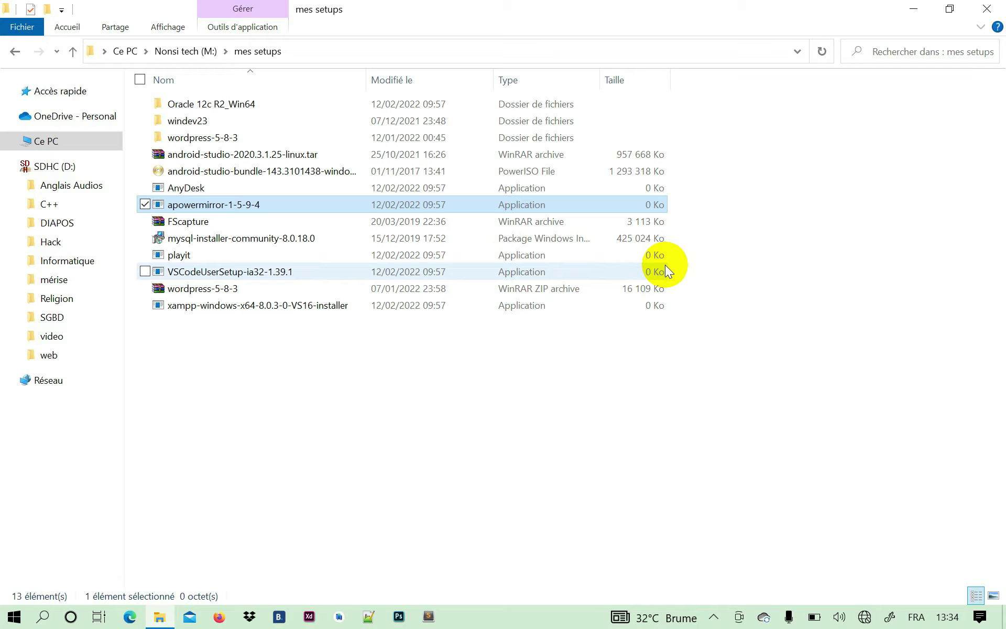
{"action": "left_click", "coordinate": [997, 9]}
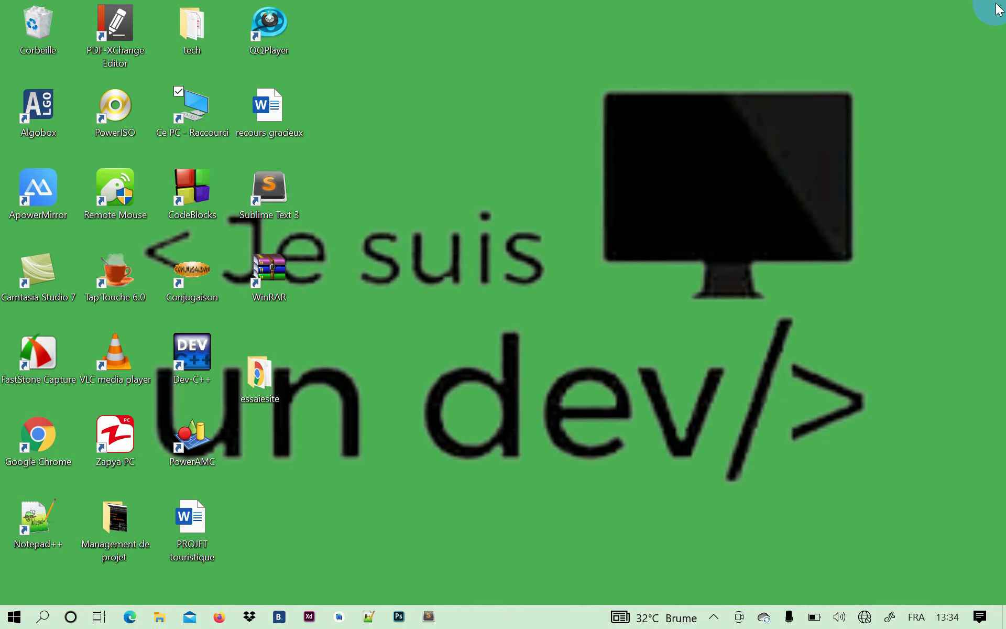
Step: Launch Task Manager with the taskmgr Run command and maximize its window
{"action": "key", "text": "super+r"}
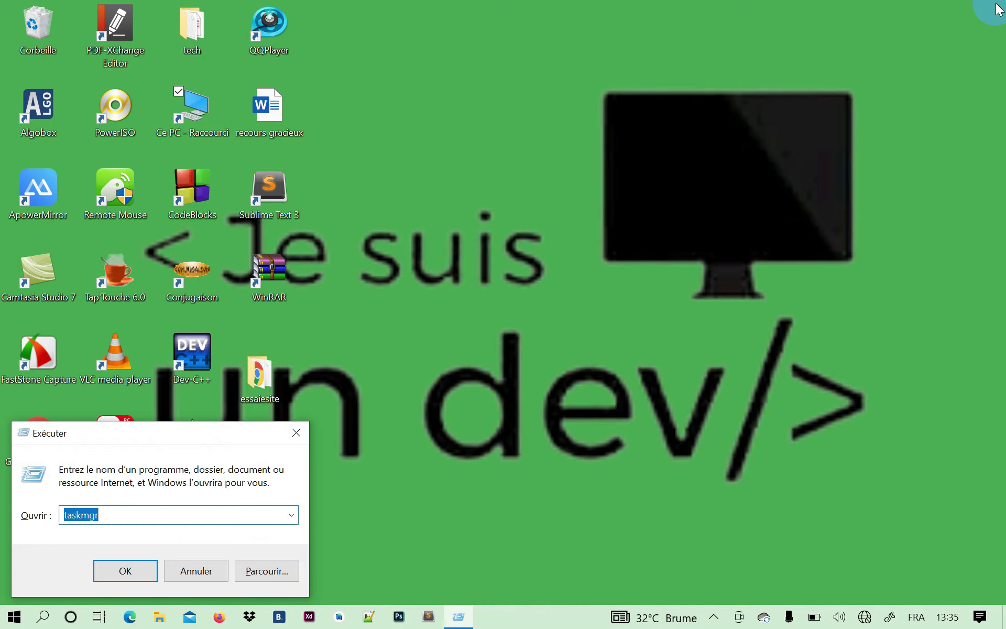
{"action": "left_click", "coordinate": [118, 516]}
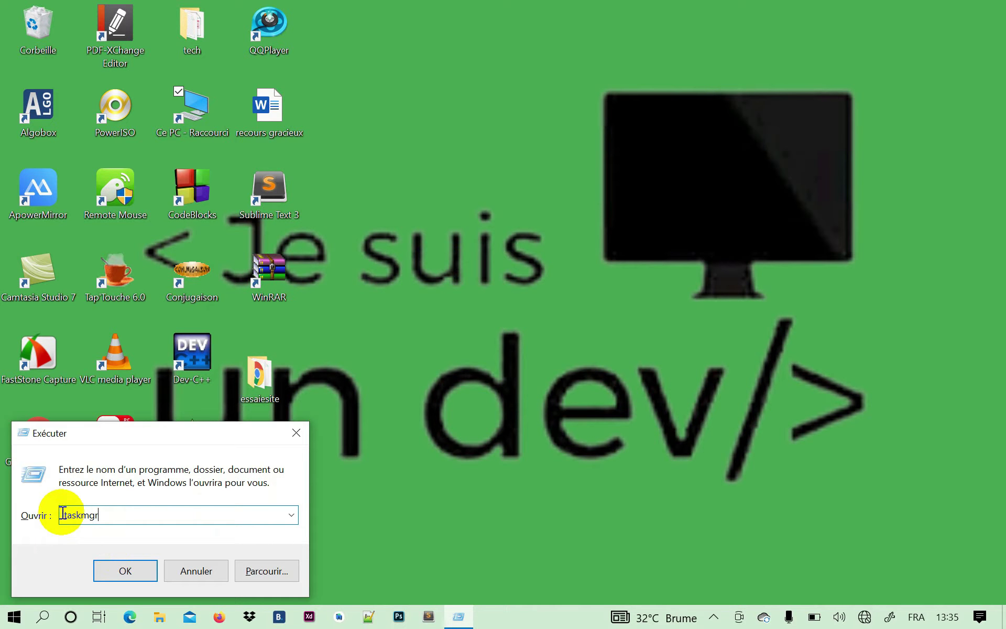
{"action": "left_click_drag", "start_coordinate": [65, 514], "coordinate": [143, 508]}
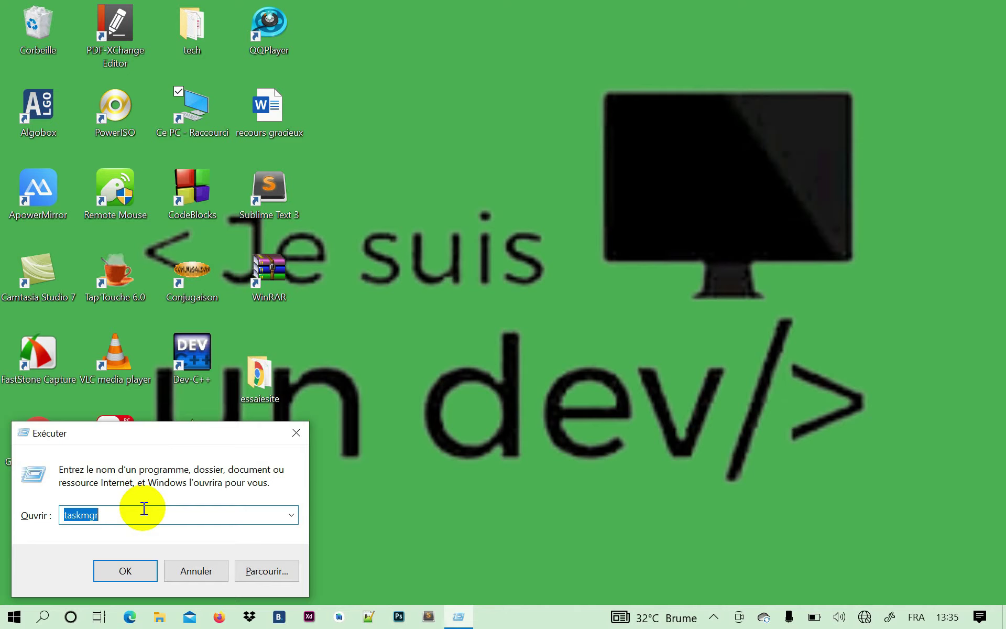
{"action": "left_click", "coordinate": [125, 571]}
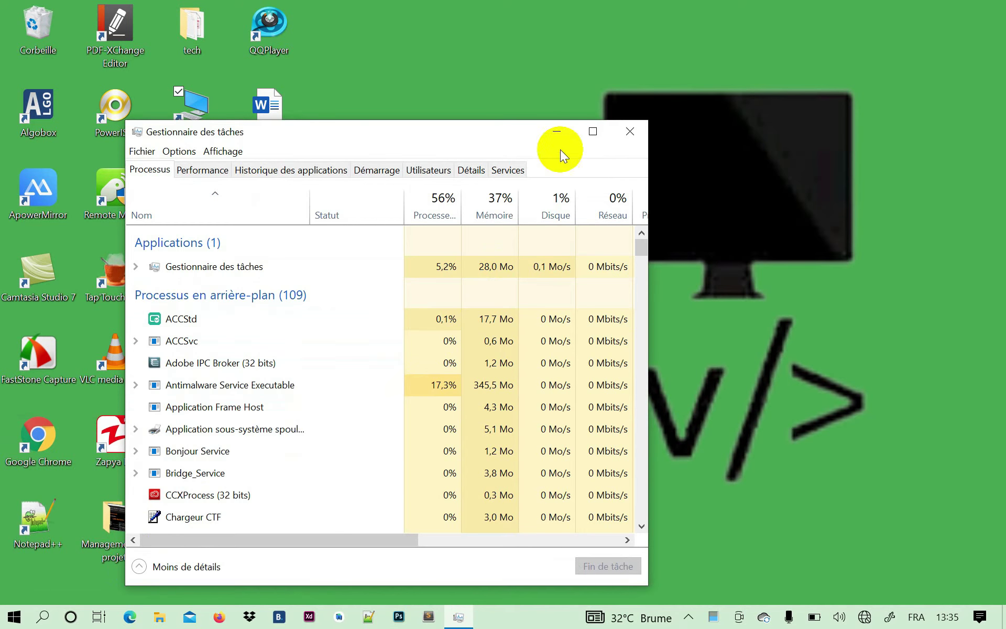
{"action": "left_click", "coordinate": [590, 130]}
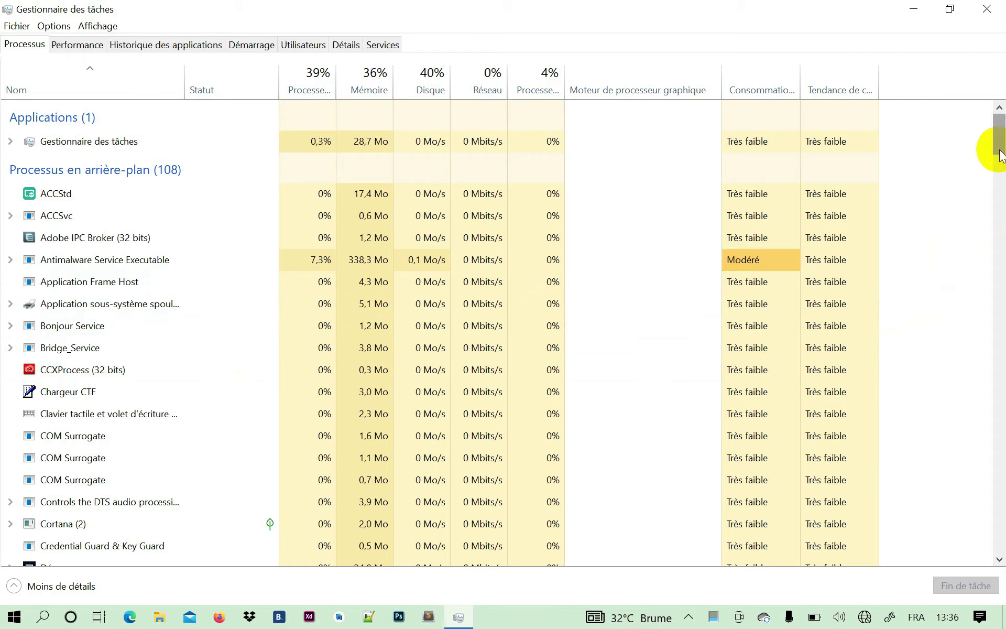
Step: Find the syswin (32 bits) background process and open its file location
{"action": "left_click_drag", "start_coordinate": [1000, 156], "coordinate": [970, 309]}
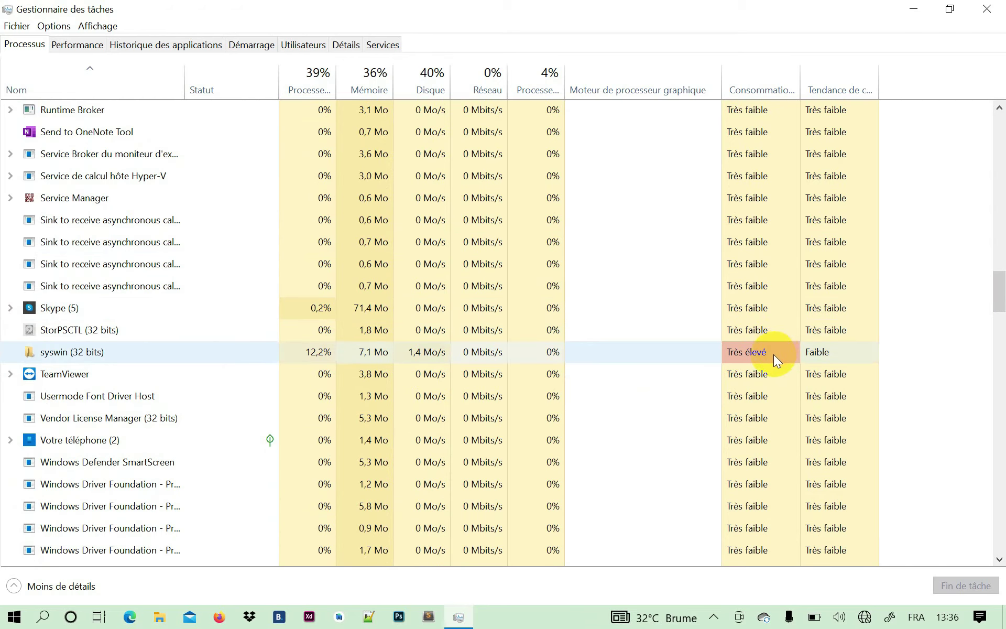
{"action": "left_click", "coordinate": [685, 349]}
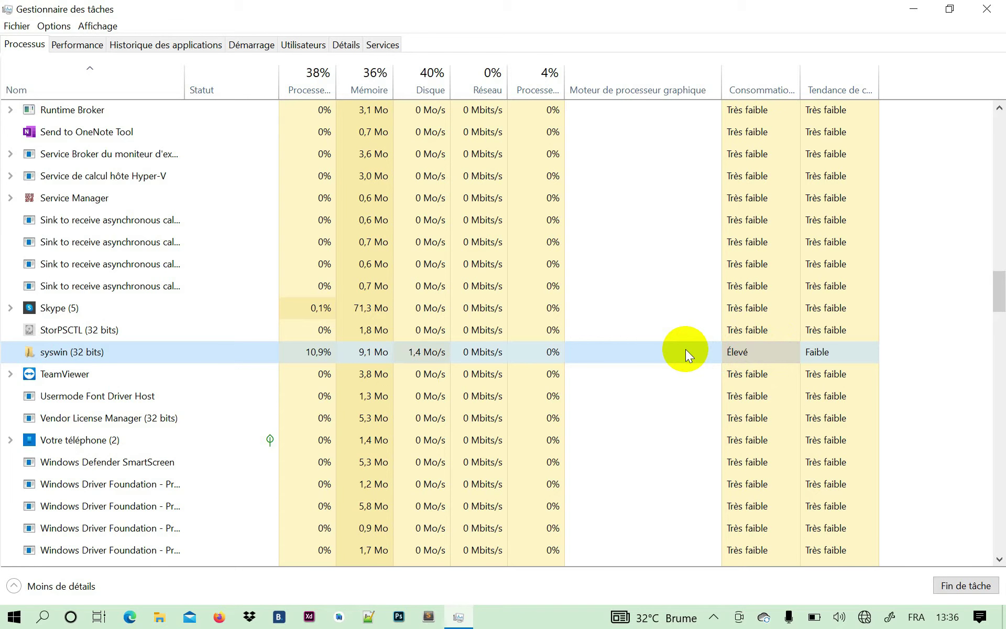
{"action": "right_click", "coordinate": [686, 349]}
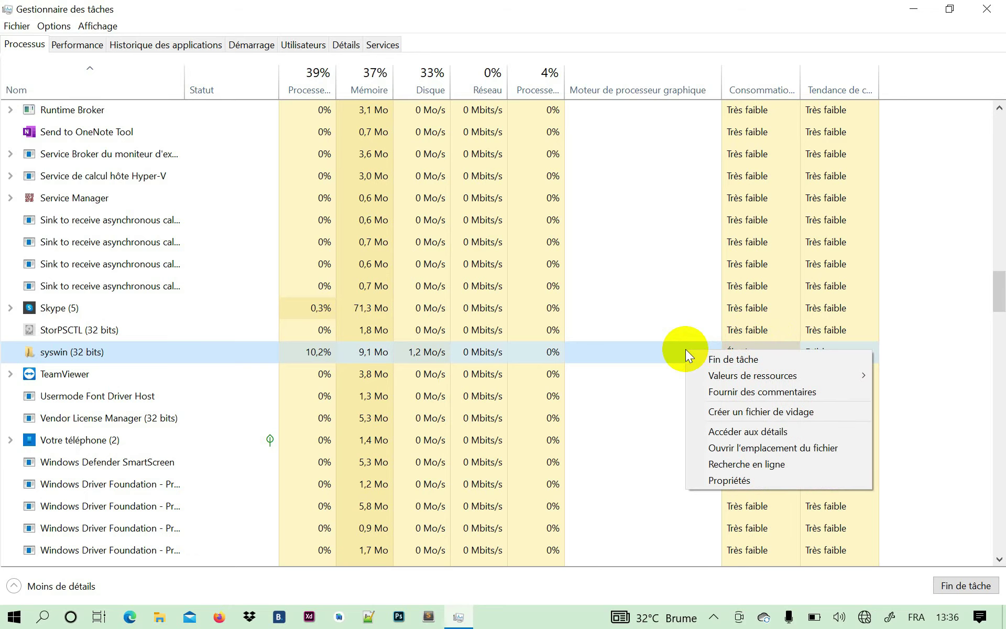
{"action": "left_click", "coordinate": [775, 447]}
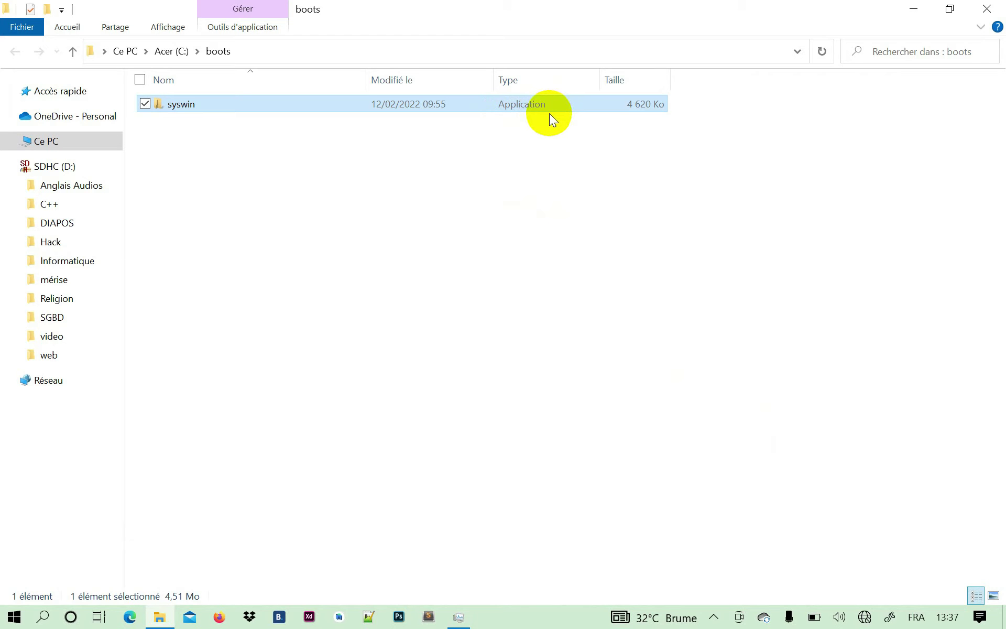
Step: Try to delete the syswin application from the boots folder on drive C
{"action": "double_click", "coordinate": [514, 104]}
{"action": "right_click", "coordinate": [513, 104]}
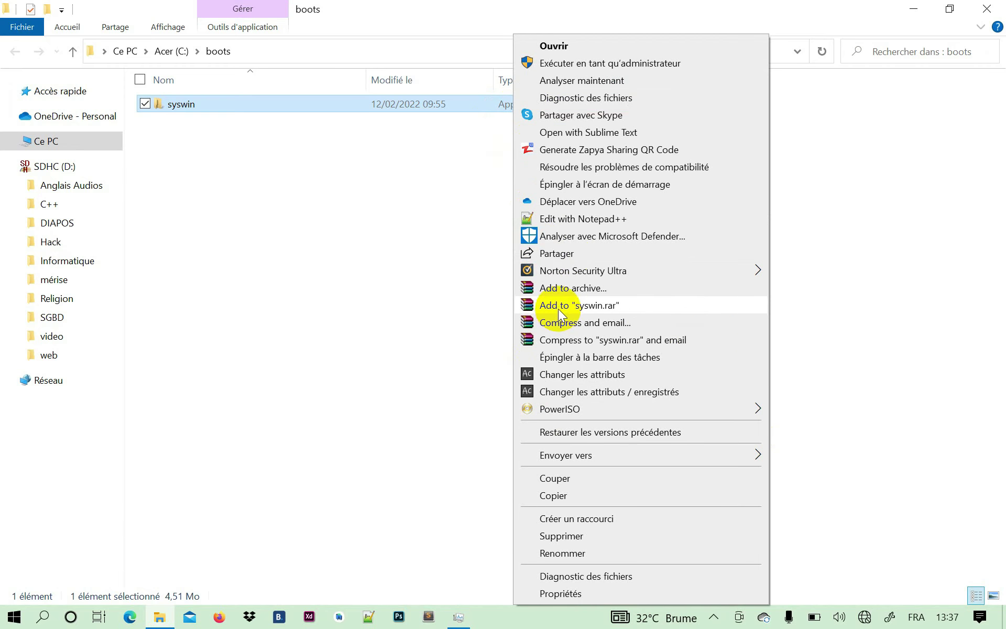
{"action": "left_click", "coordinate": [545, 537]}
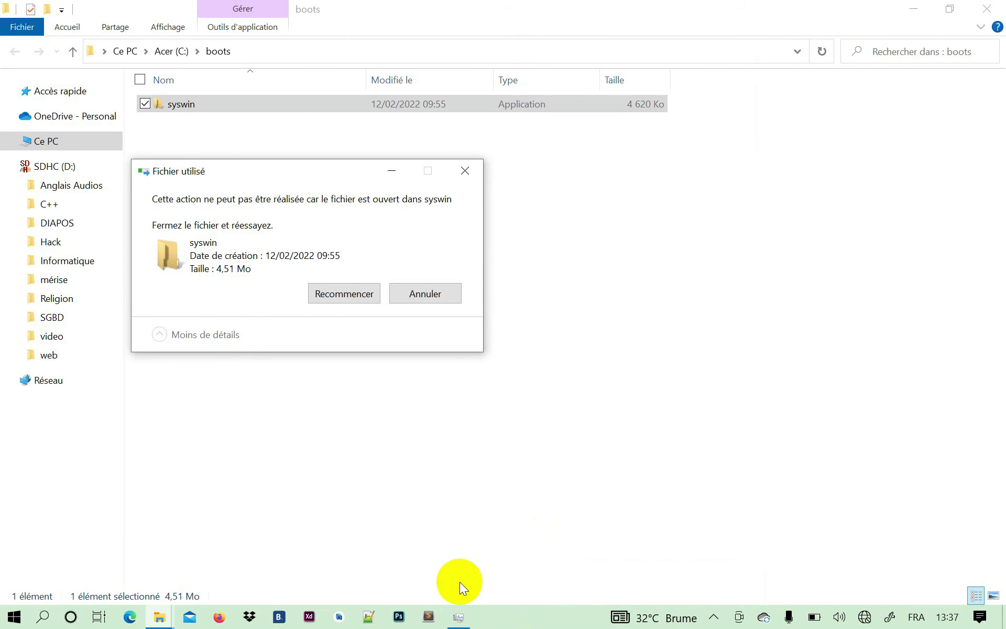
Step: Switch back to Task Manager, end the syswin (32 bits) process and close Task Manager
{"action": "left_click", "coordinate": [452, 620]}
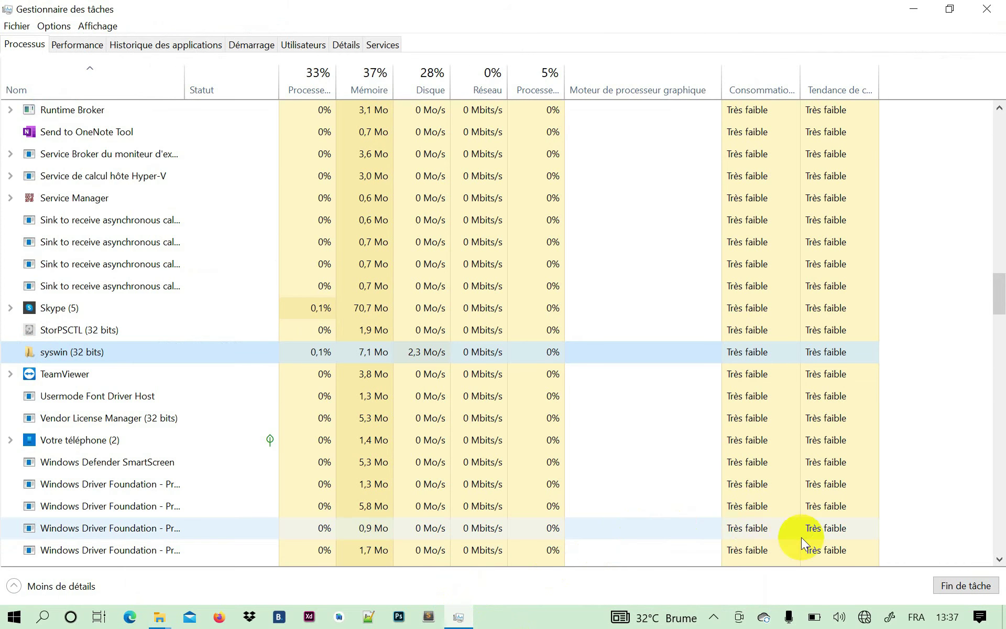
{"action": "left_click", "coordinate": [967, 587]}
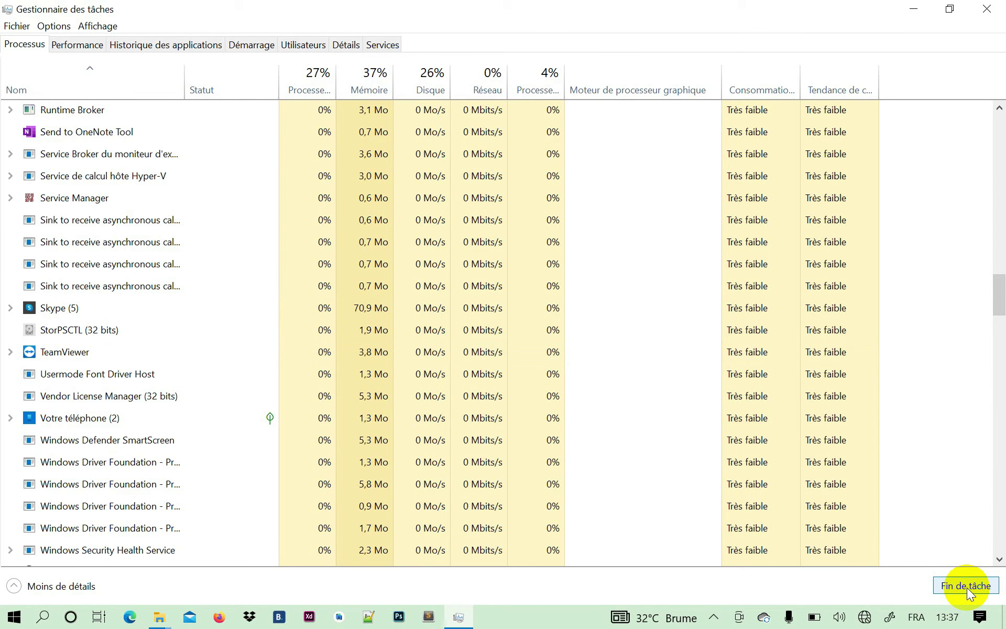
{"action": "left_click", "coordinate": [990, 8]}
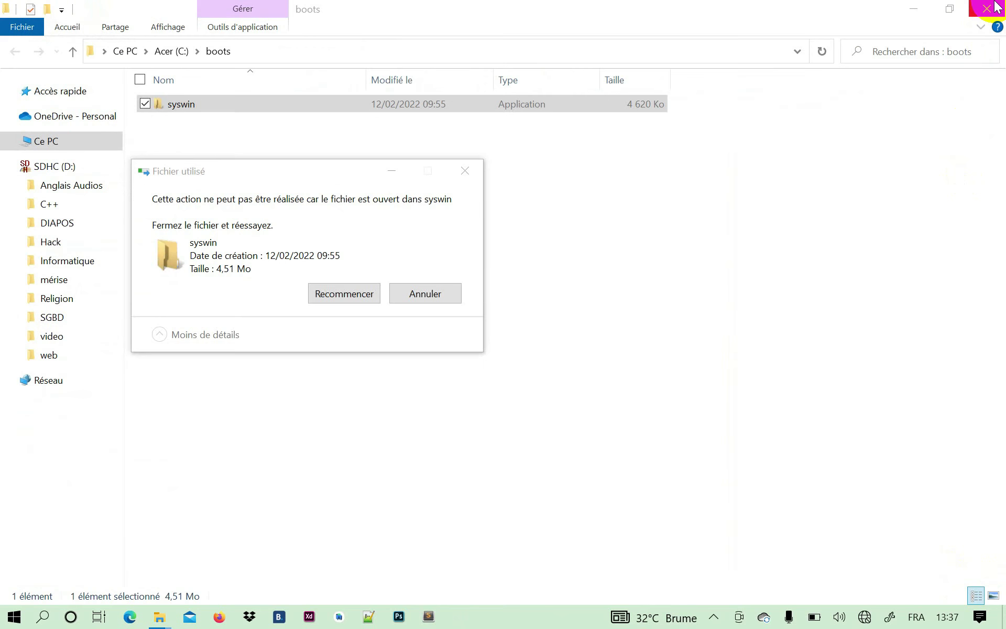
Step: Retry the pending deletion of syswin and close the boots folder window
{"action": "left_click", "coordinate": [353, 295]}
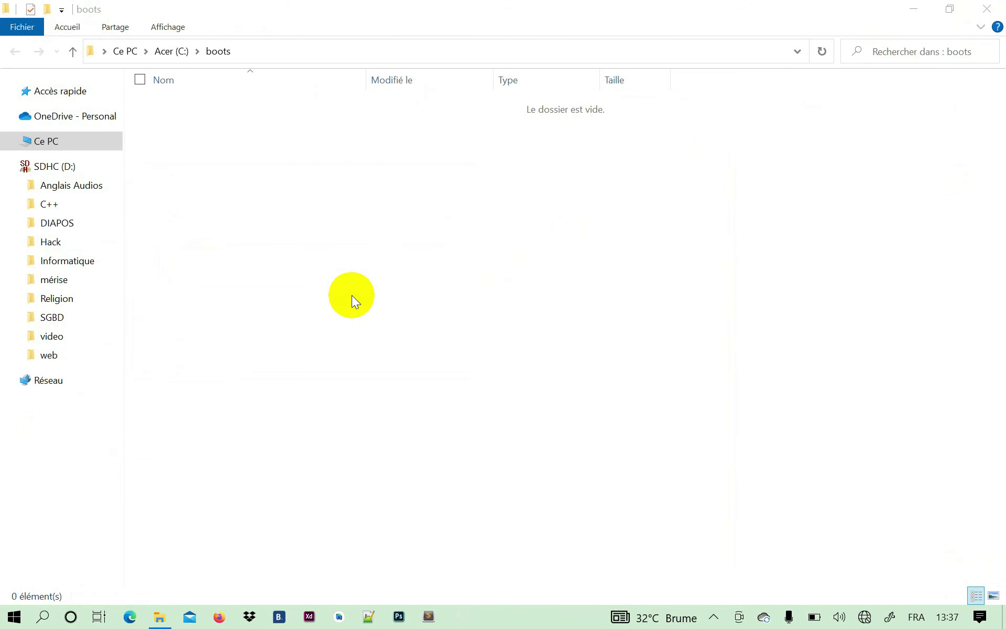
{"action": "left_click", "coordinate": [987, 9]}
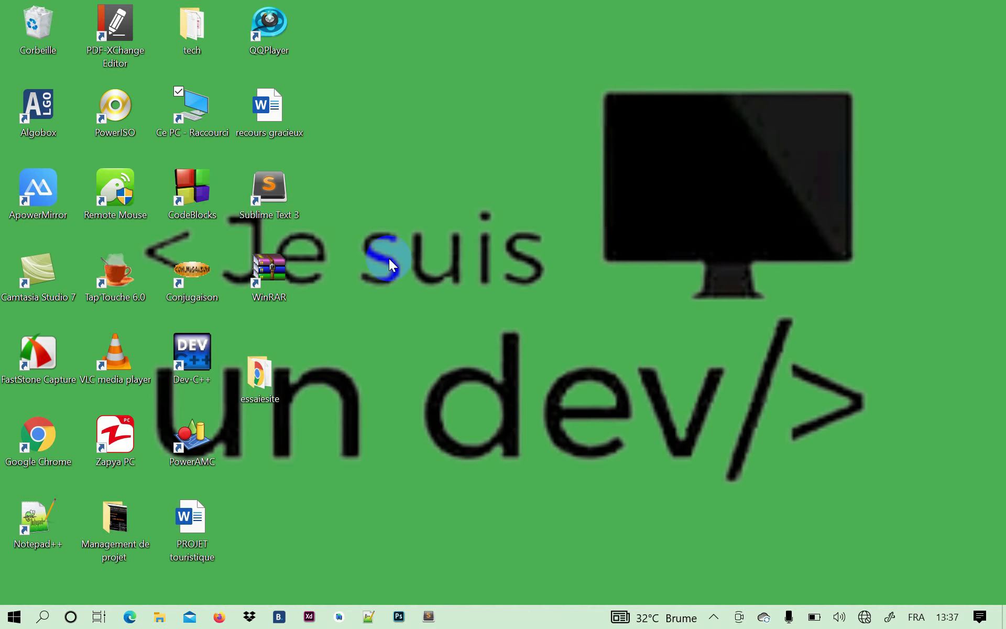
Step: Reopen Task Manager with the taskmgr Run command, check the process list for syswin, and close it
{"action": "key", "text": "super+r"}
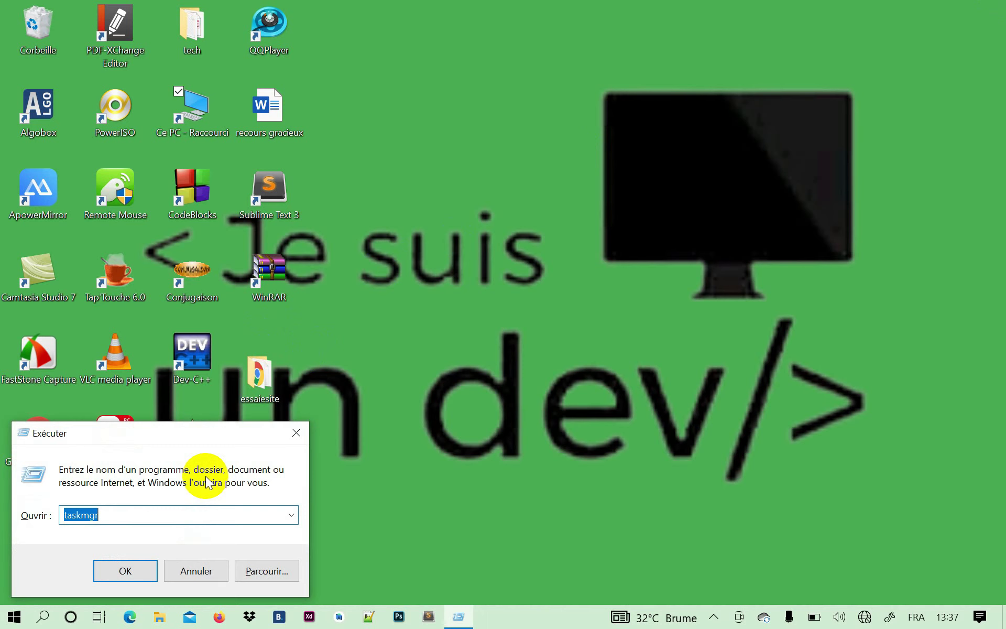
{"action": "key", "text": "Return"}
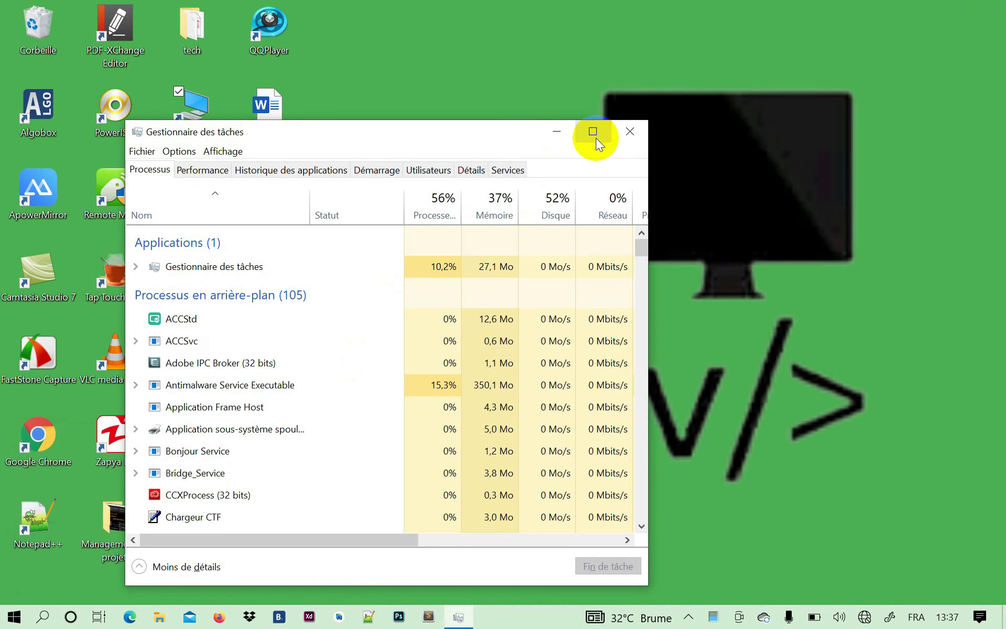
{"action": "left_click", "coordinate": [596, 137]}
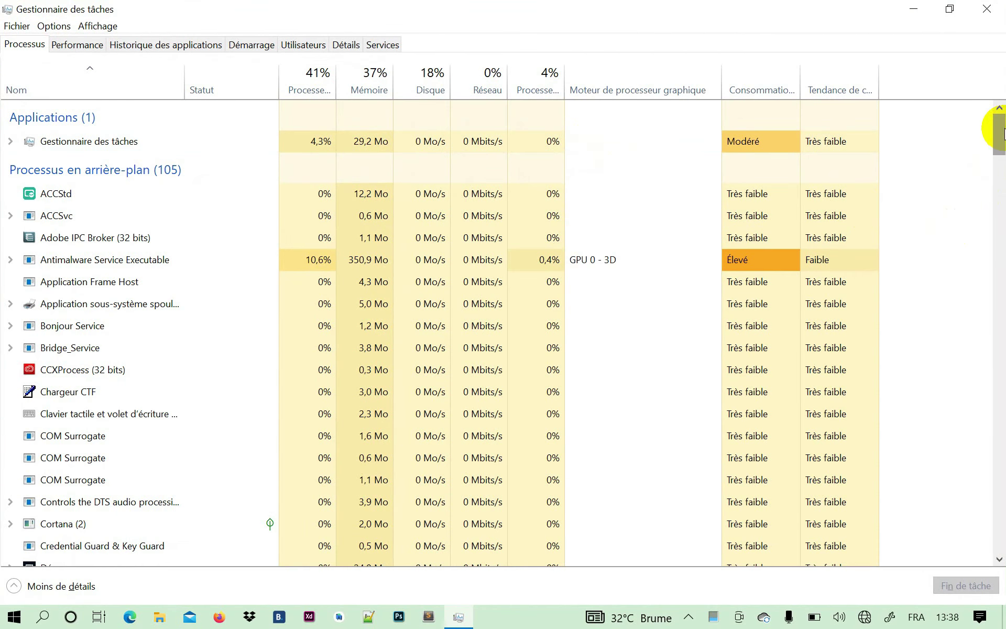
{"action": "left_click_drag", "start_coordinate": [998, 132], "coordinate": [972, 444]}
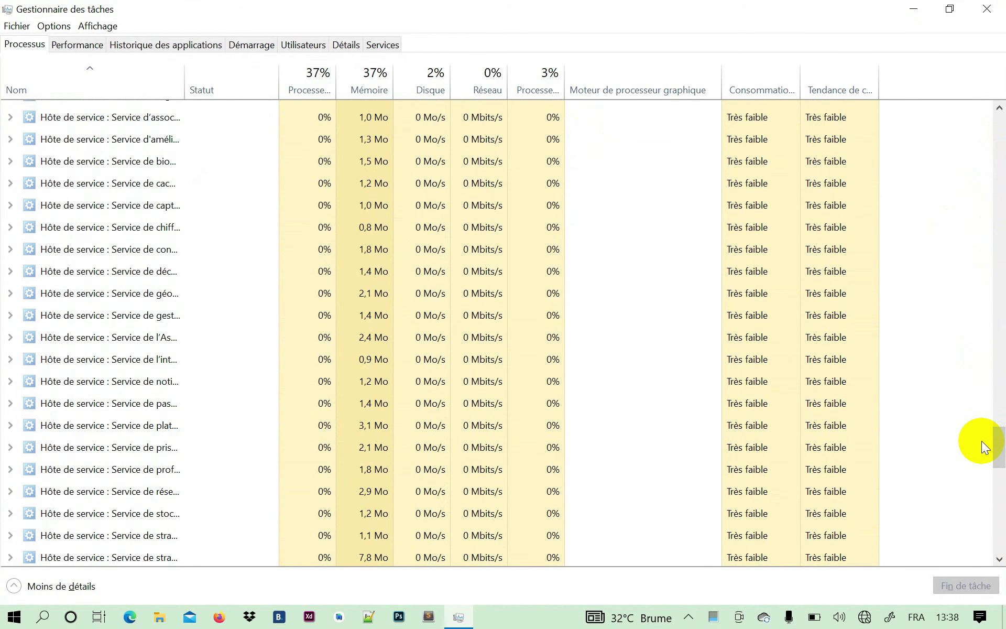
{"action": "left_click", "coordinate": [998, 6]}
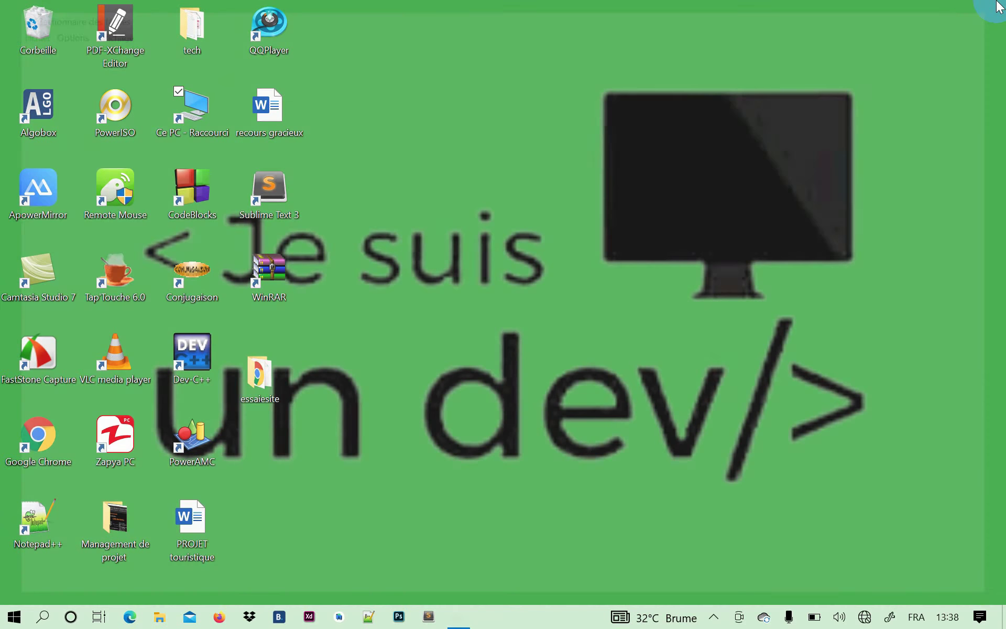
Step: Reopen the mes setups folder on the Nonsi tech (M:) drive
{"action": "double_click", "coordinate": [187, 112]}
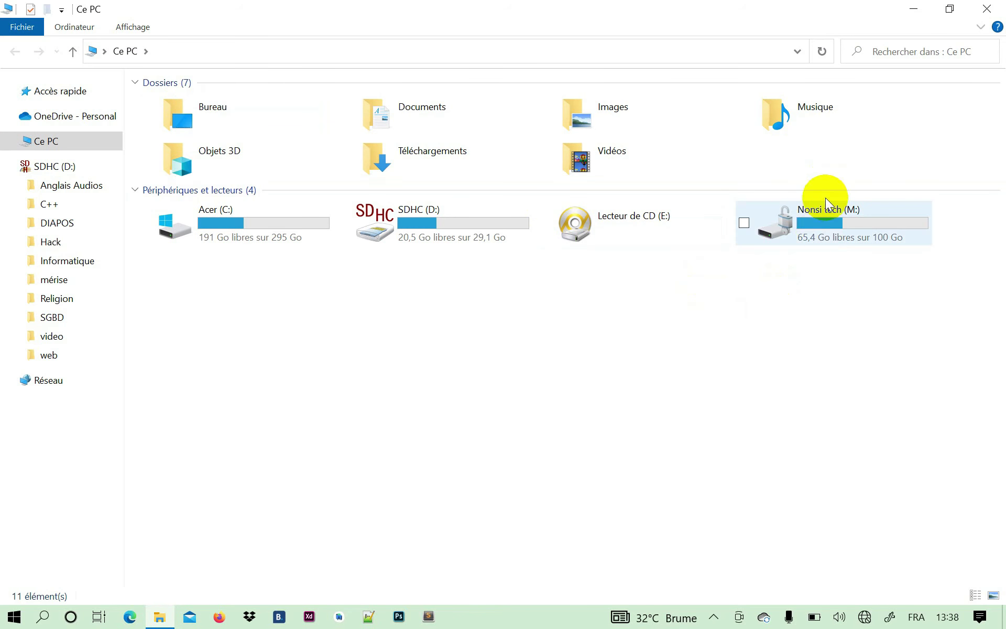
{"action": "double_click", "coordinate": [819, 232]}
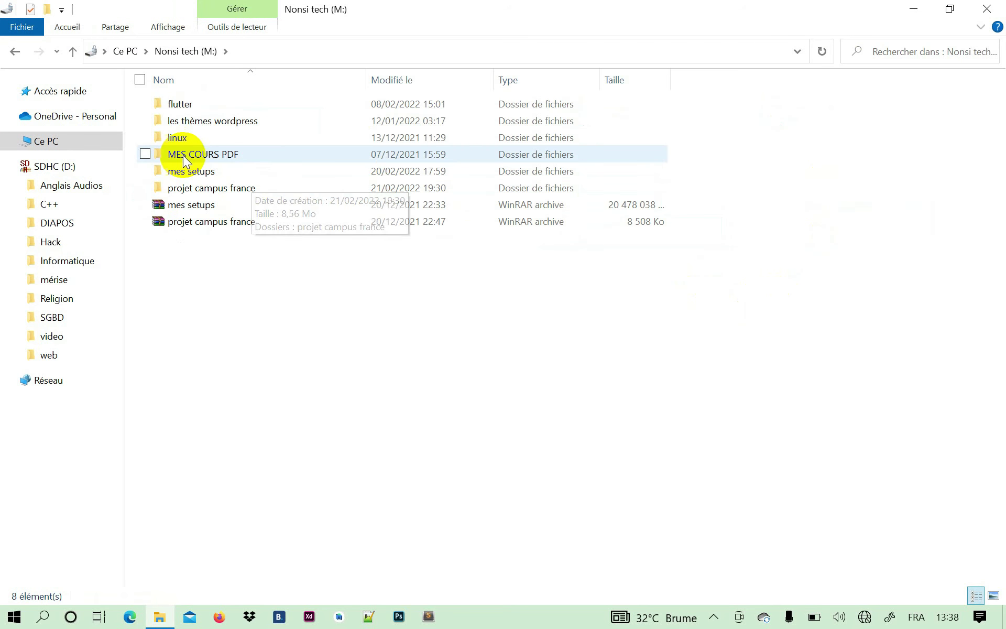
{"action": "double_click", "coordinate": [189, 172]}
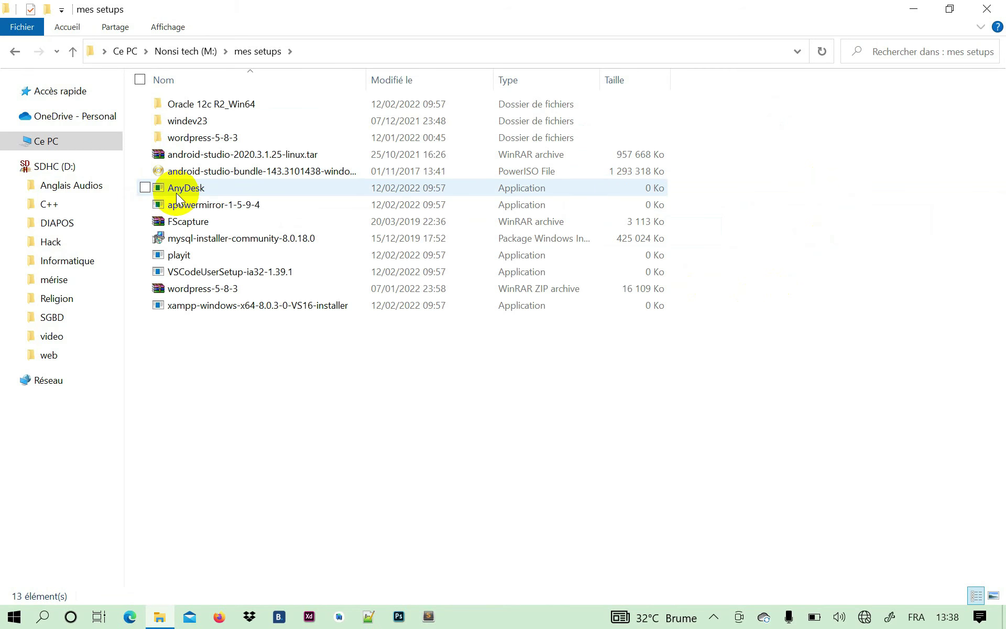
Step: Delete the 0 KB applications AnyDesk, apowermirror-1-5-9-4, playit, VSCodeUserSetup-ia32-1.39.1 and xampp-windows-x64-8.0.3-0-VS16-installer from the mes setups folder
{"action": "left_click", "coordinate": [176, 192]}
{"action": "key", "text": "Delete"}
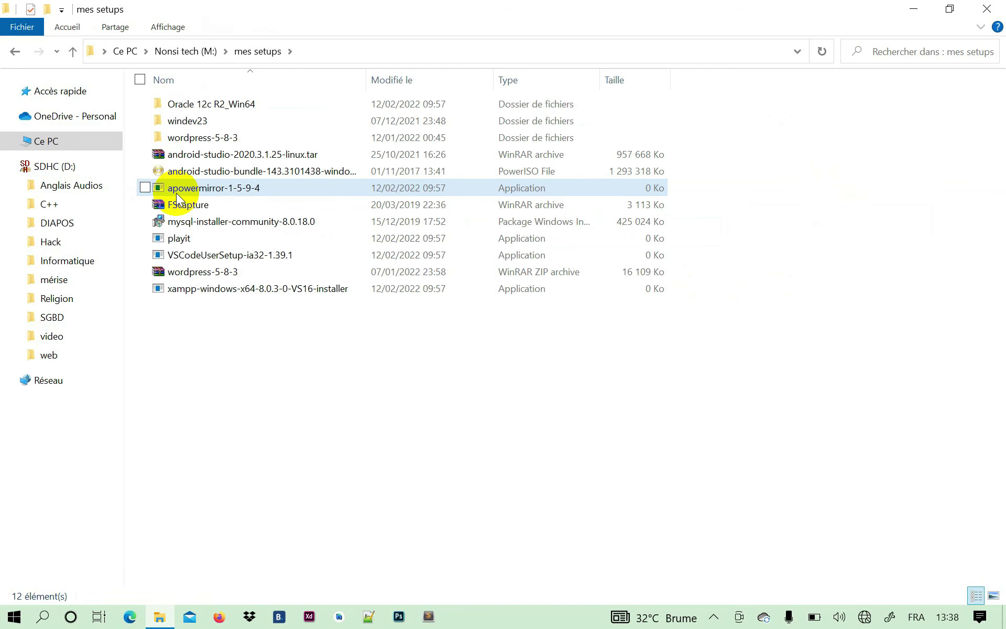
{"action": "key", "text": "Delete"}
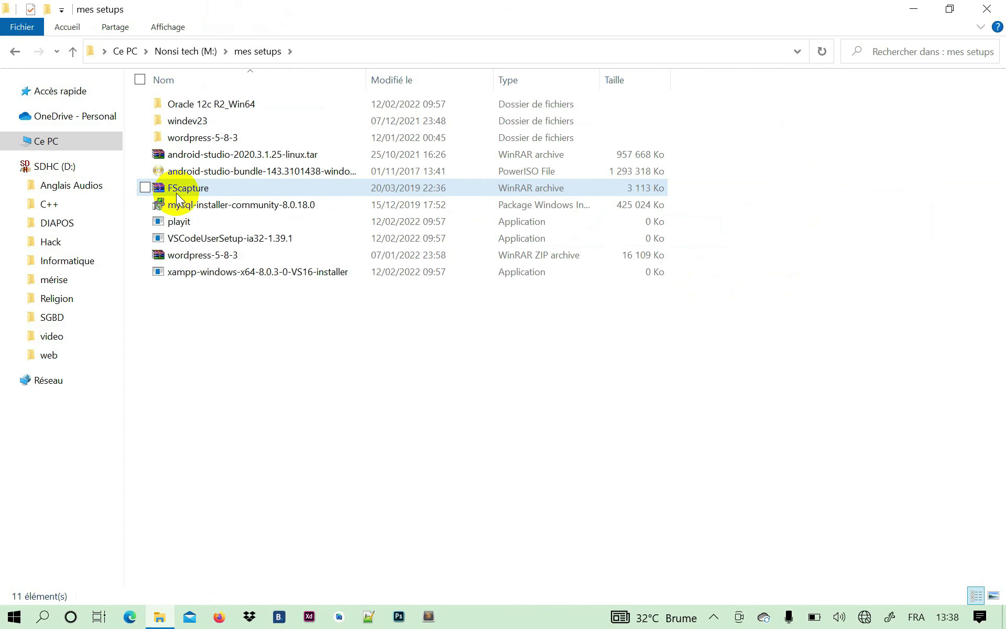
{"action": "left_click", "coordinate": [191, 222]}
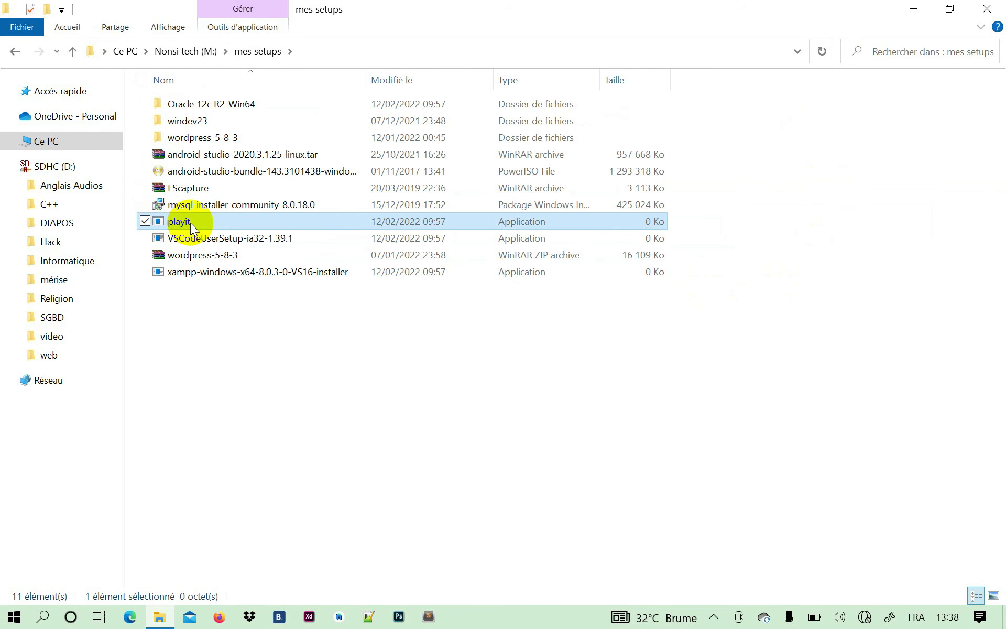
{"action": "key", "text": "Delete"}
{"action": "left_click", "coordinate": [191, 222]}
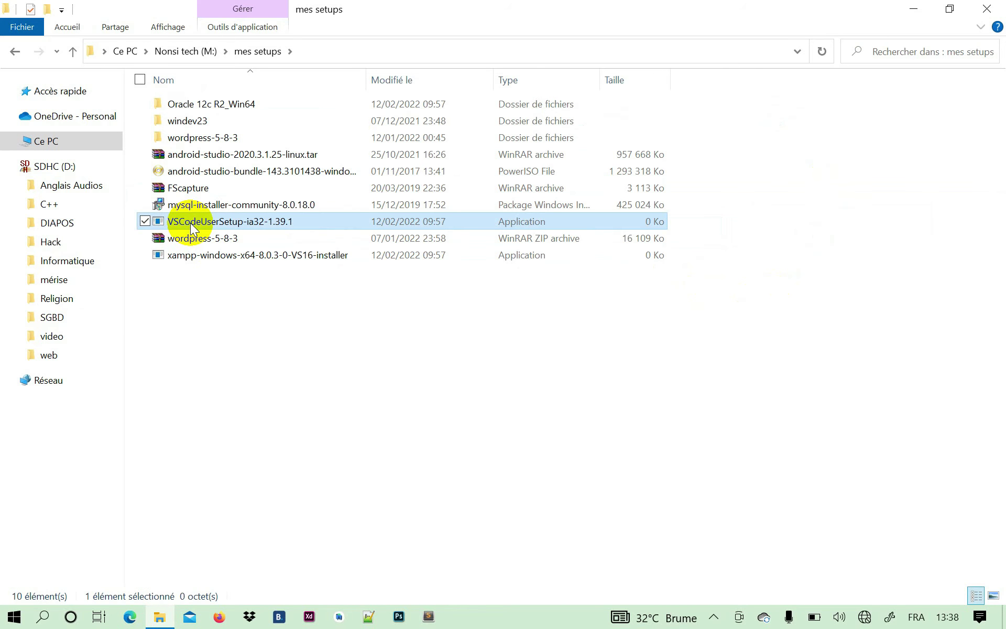
{"action": "key", "text": "Delete"}
{"action": "left_click", "coordinate": [194, 245]}
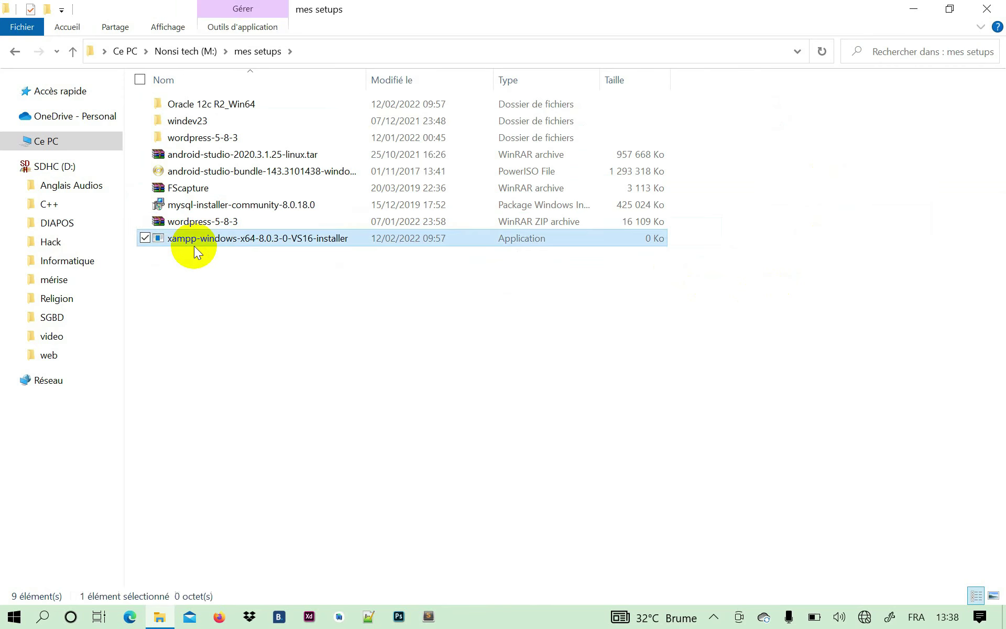
{"action": "key", "text": "Delete"}
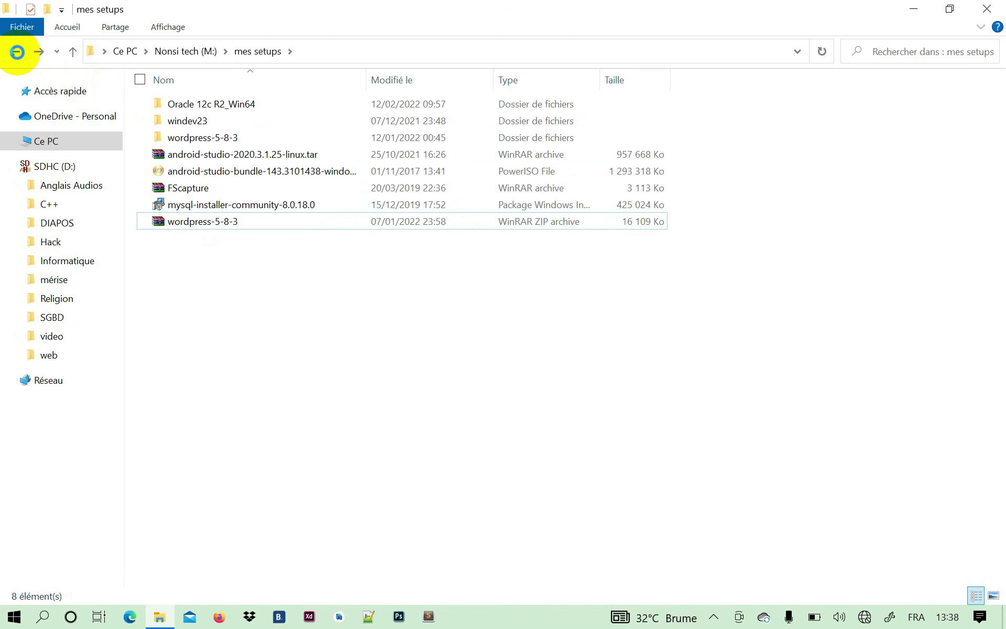
Step: Return to the Nonsi tech (M:) drive, open the mes setups WinRAR archive and enter its mes setups folder, dismissing the web notice
{"action": "left_click", "coordinate": [15, 50]}
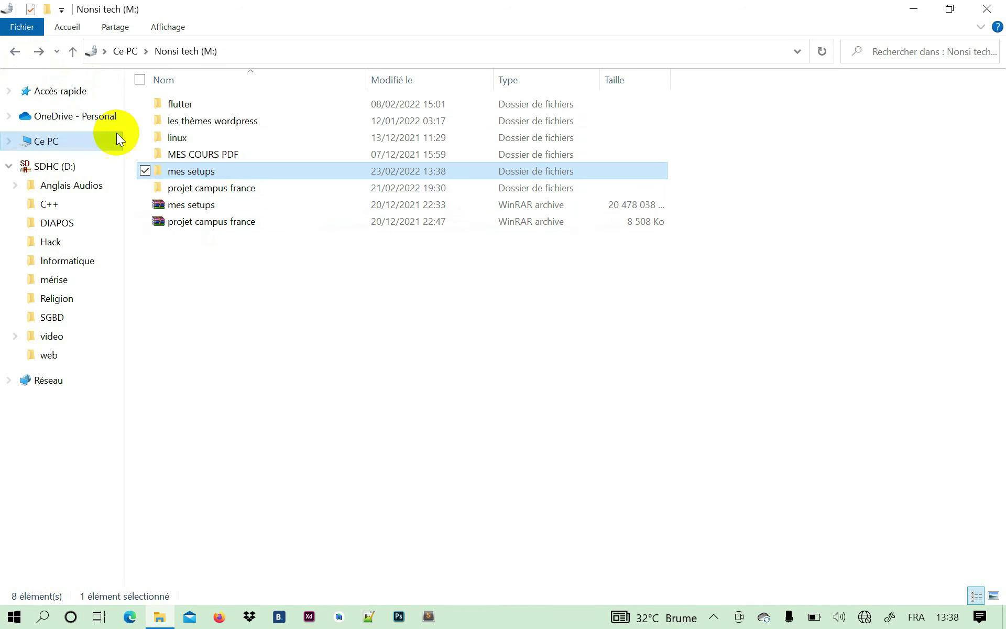
{"action": "left_click", "coordinate": [185, 208]}
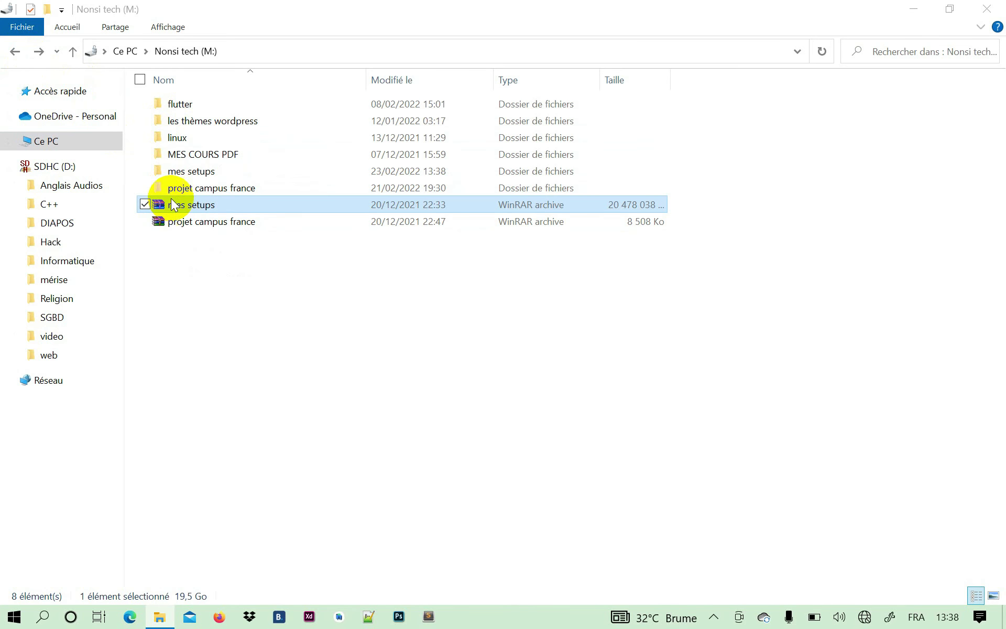
{"action": "double_click", "coordinate": [172, 199]}
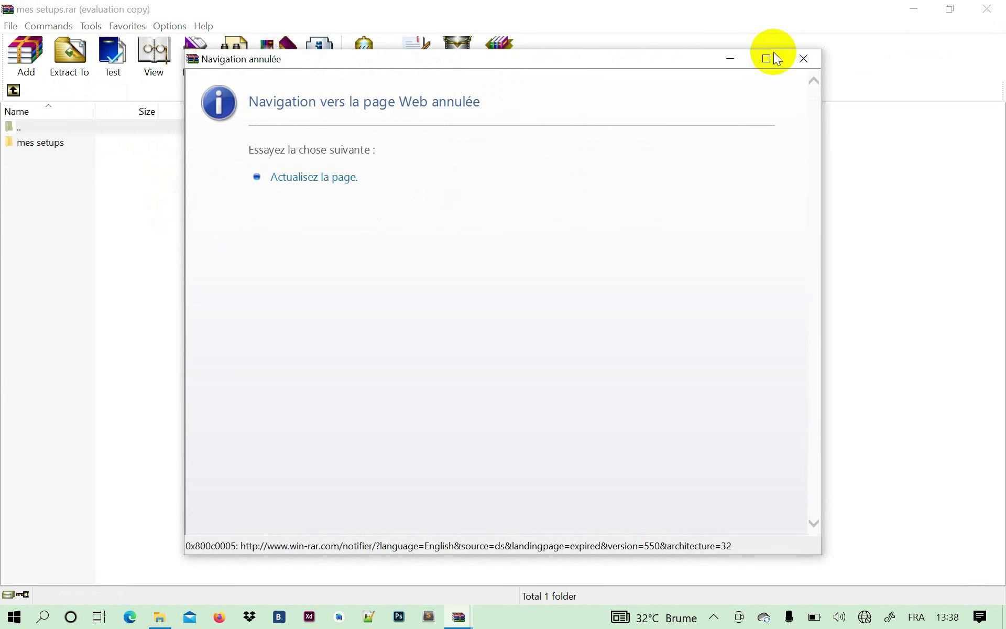
{"action": "left_click", "coordinate": [794, 59]}
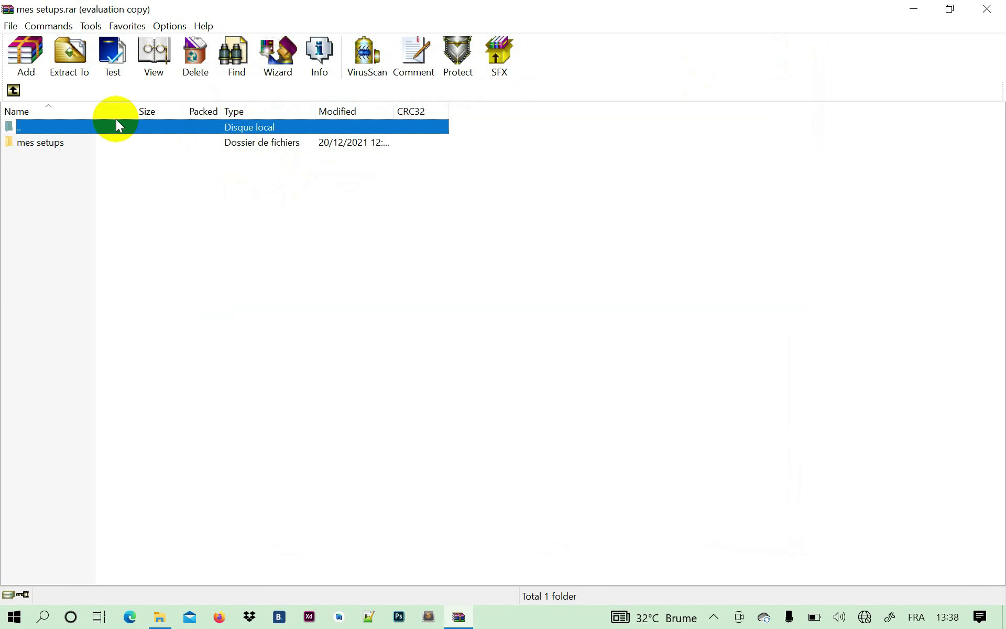
{"action": "double_click", "coordinate": [46, 141]}
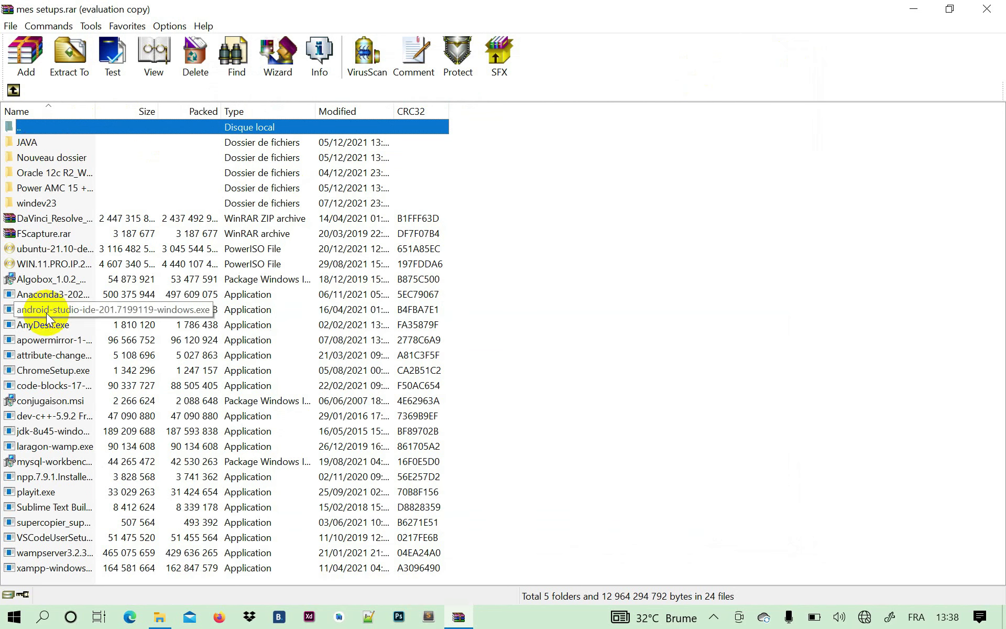
Step: Extract AnyDesk.exe from the archive to M:\mes setups with the default extraction options
{"action": "left_click", "coordinate": [43, 327]}
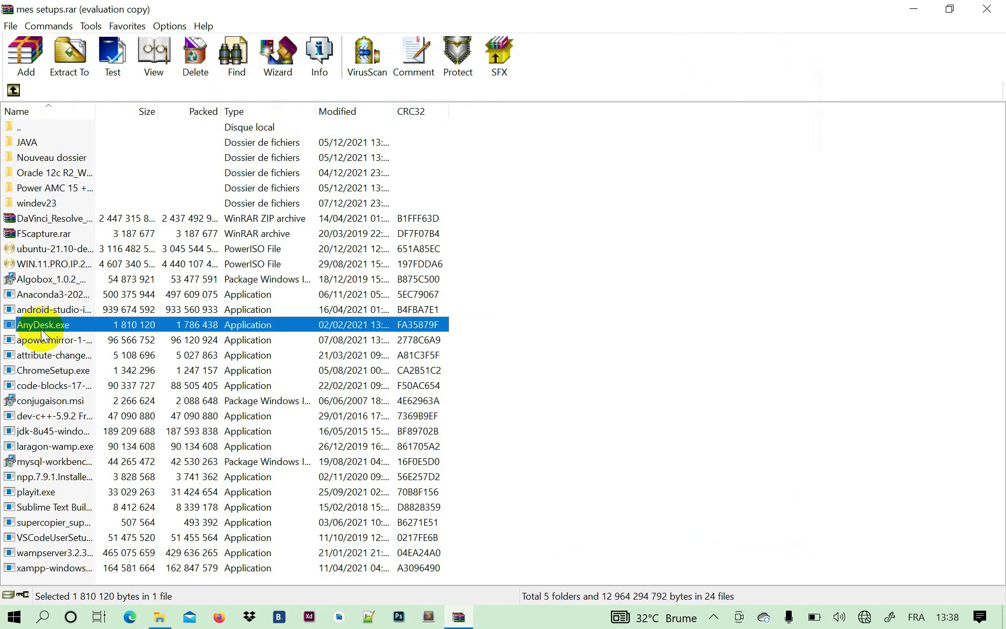
{"action": "left_click", "coordinate": [44, 339]}
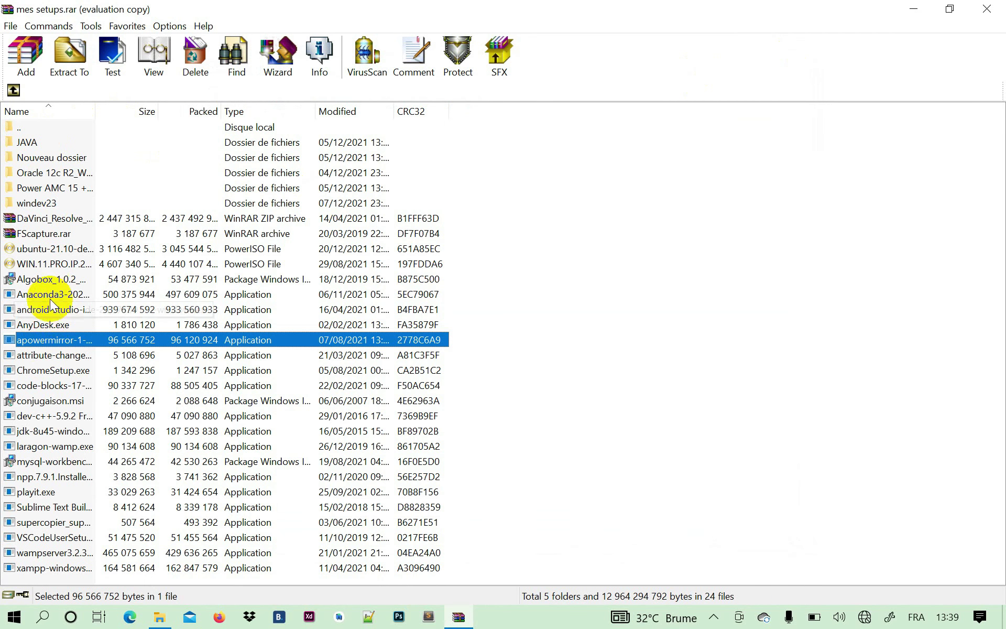
{"action": "left_click", "coordinate": [56, 324]}
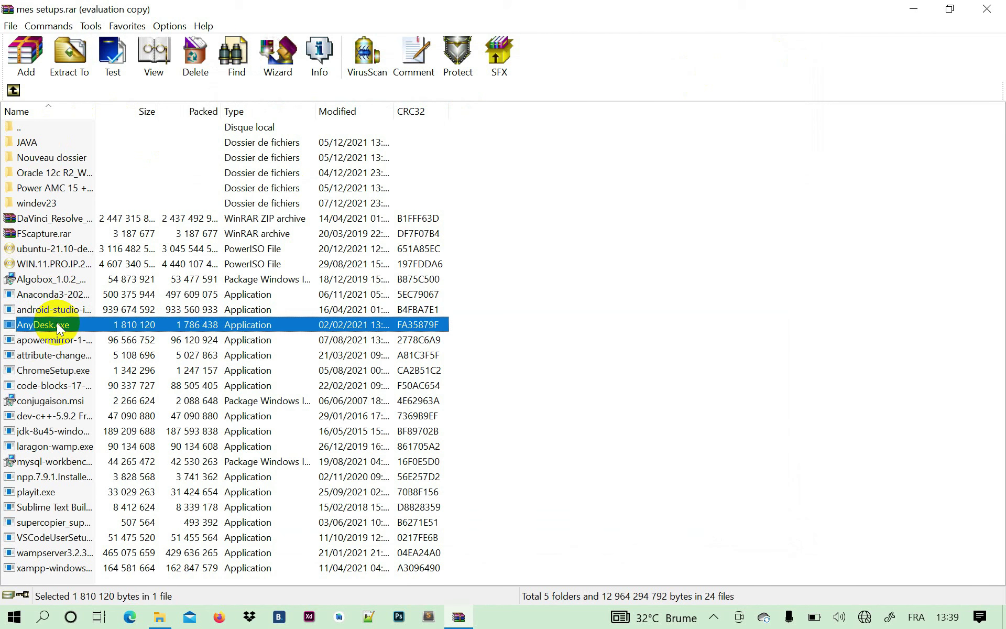
{"action": "left_click", "coordinate": [69, 55]}
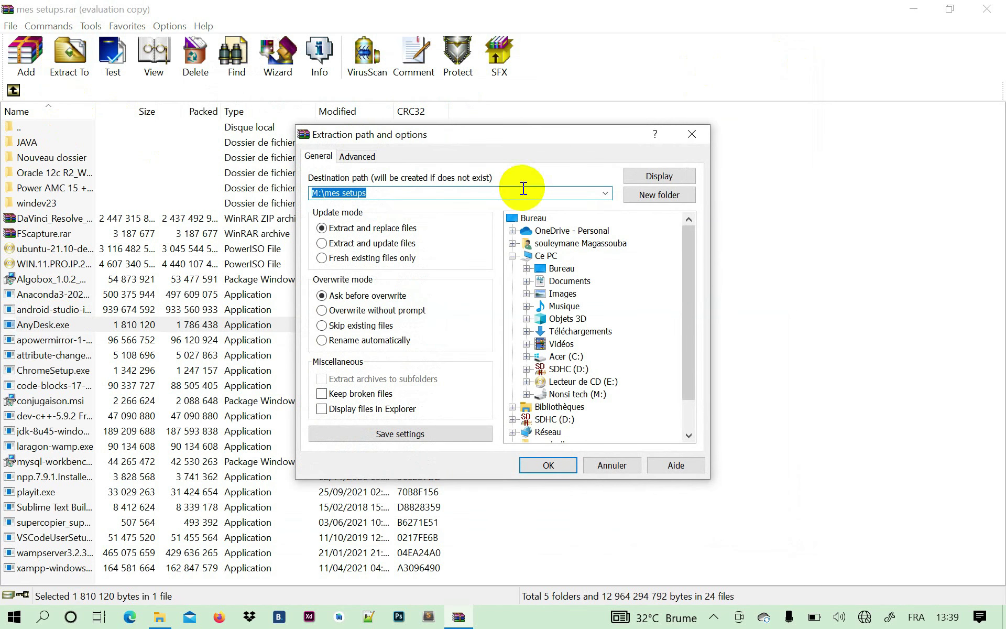
{"action": "left_click", "coordinate": [548, 465]}
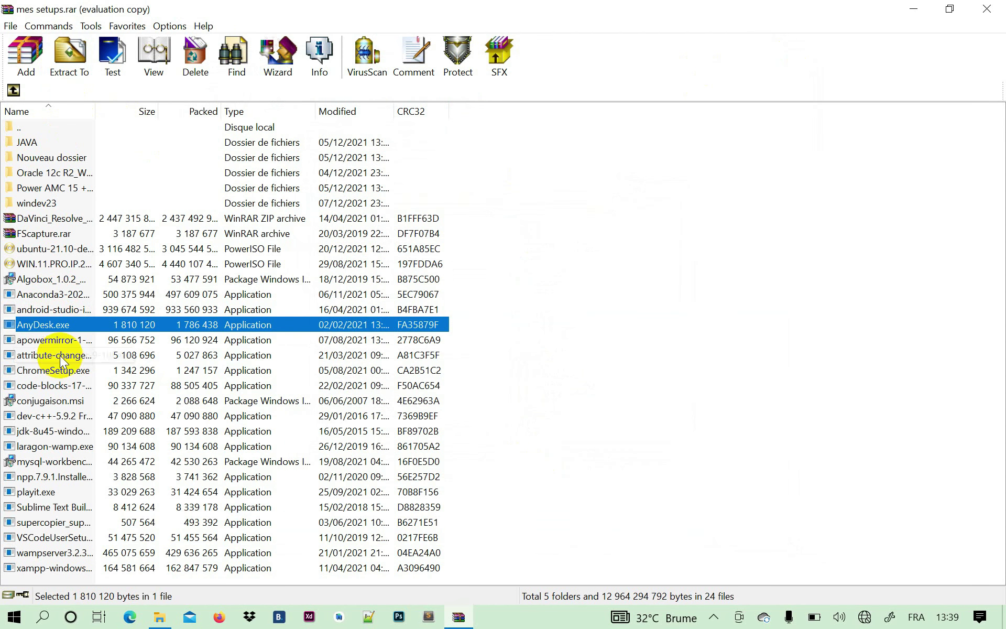
Step: Extract the apowermirror application from the archive to M:\mes setups
{"action": "left_click", "coordinate": [50, 344]}
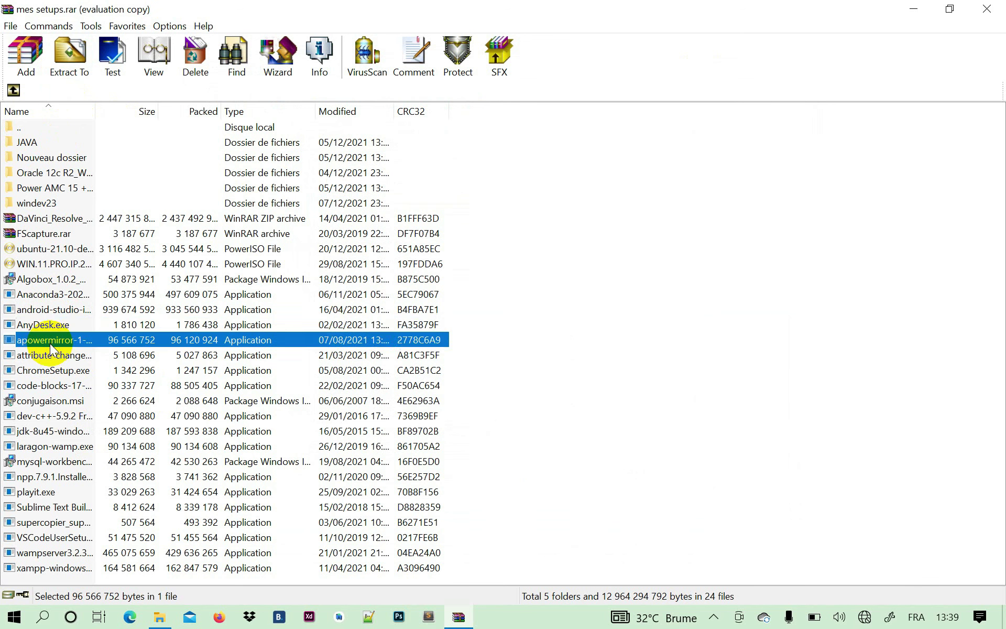
{"action": "left_click", "coordinate": [75, 70]}
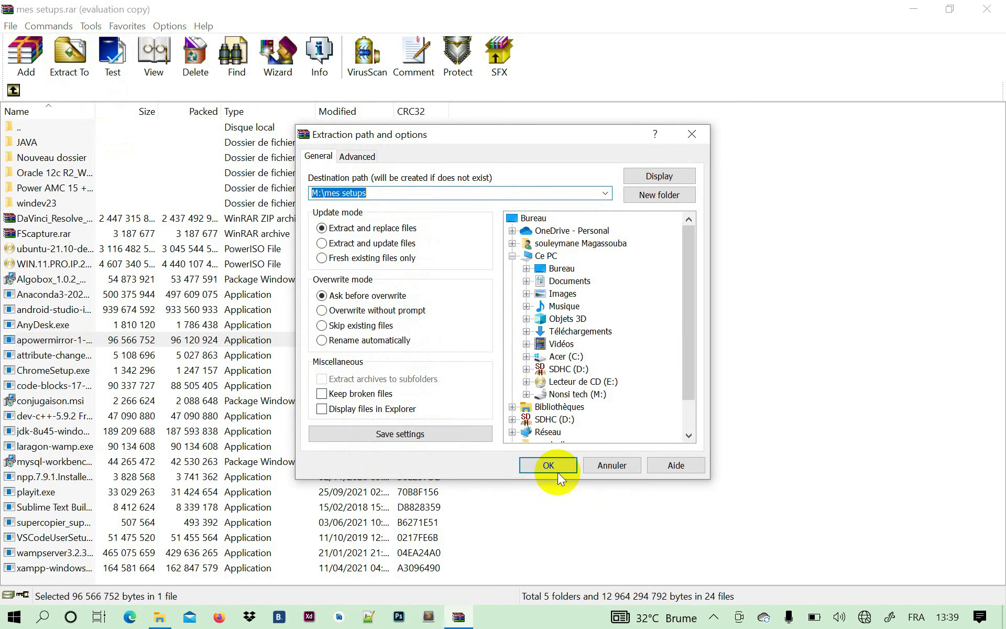
{"action": "left_click", "coordinate": [547, 465]}
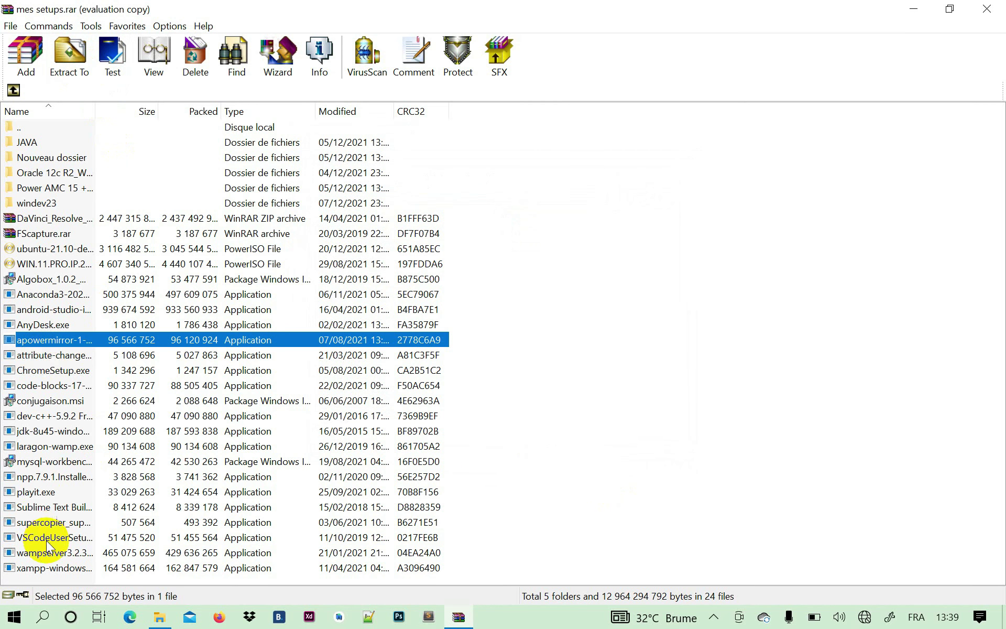
Step: Extract playit.exe from the archive to M:\mes setups and close the archive
{"action": "left_click", "coordinate": [36, 493]}
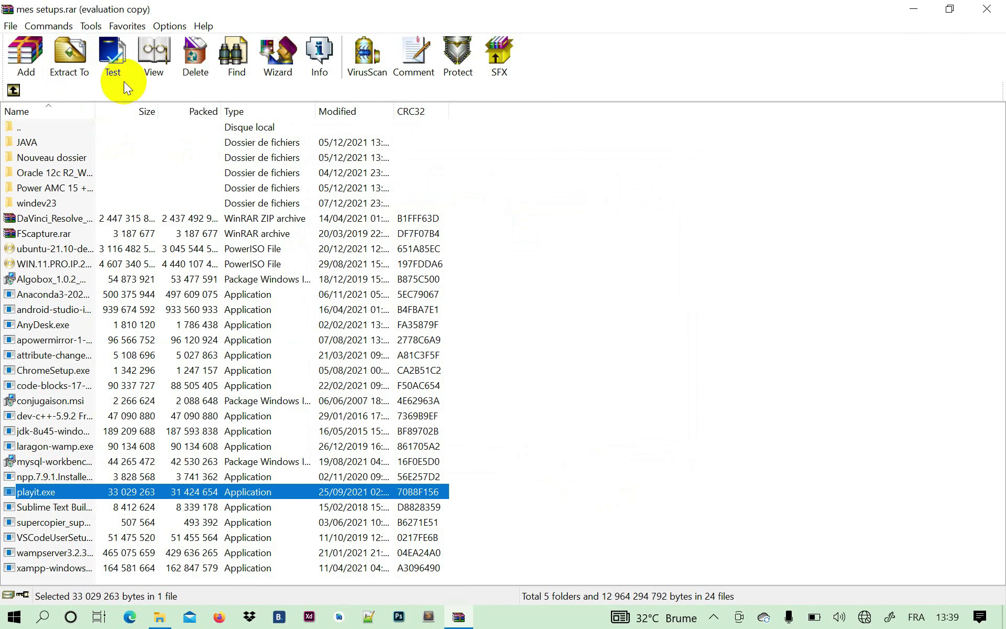
{"action": "left_click", "coordinate": [78, 60]}
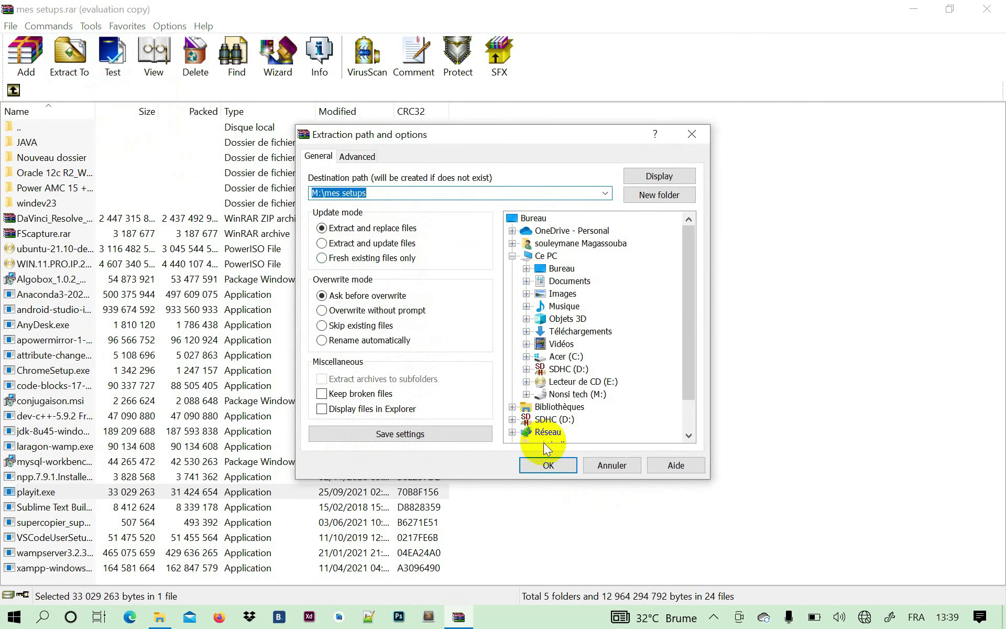
{"action": "left_click", "coordinate": [541, 464]}
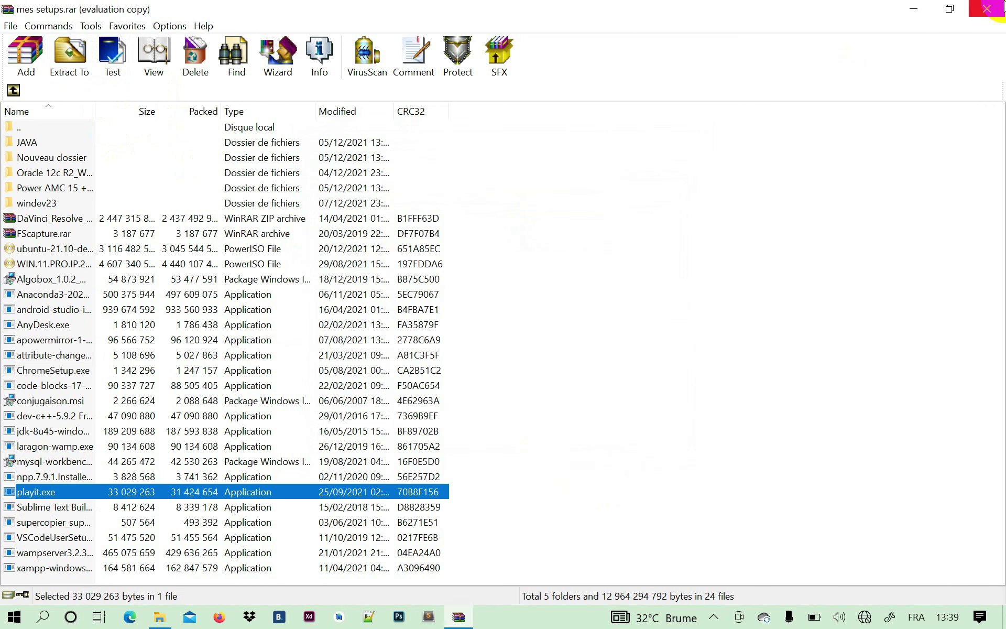
{"action": "left_click", "coordinate": [1001, 7]}
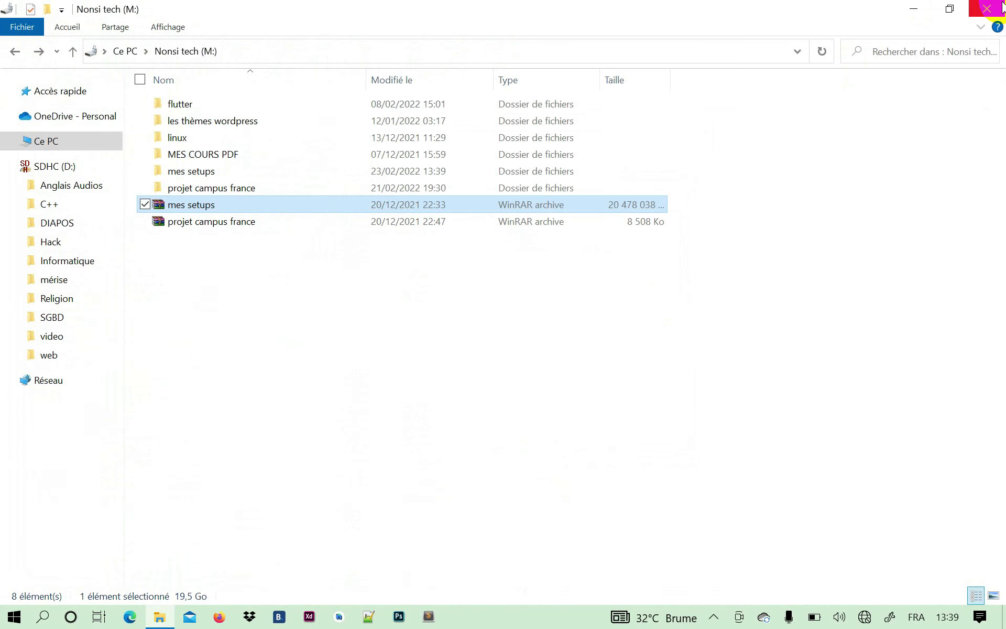
Step: Open the mes setups folder on the M: drive, check the sizes of the restored applications and close the window
{"action": "left_click", "coordinate": [185, 173]}
{"action": "double_click", "coordinate": [185, 173]}
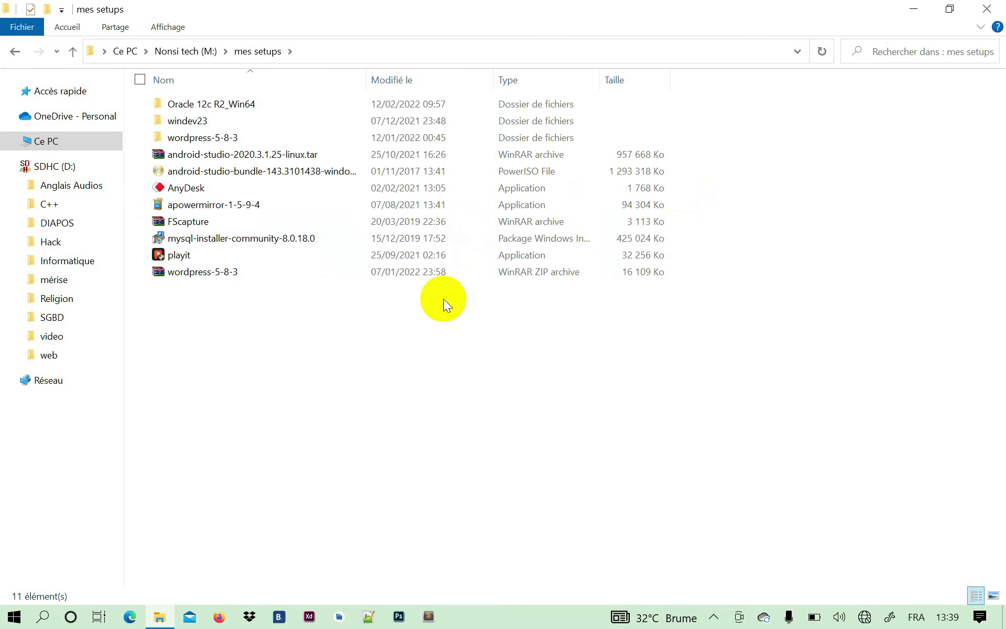
{"action": "left_click", "coordinate": [989, 8]}
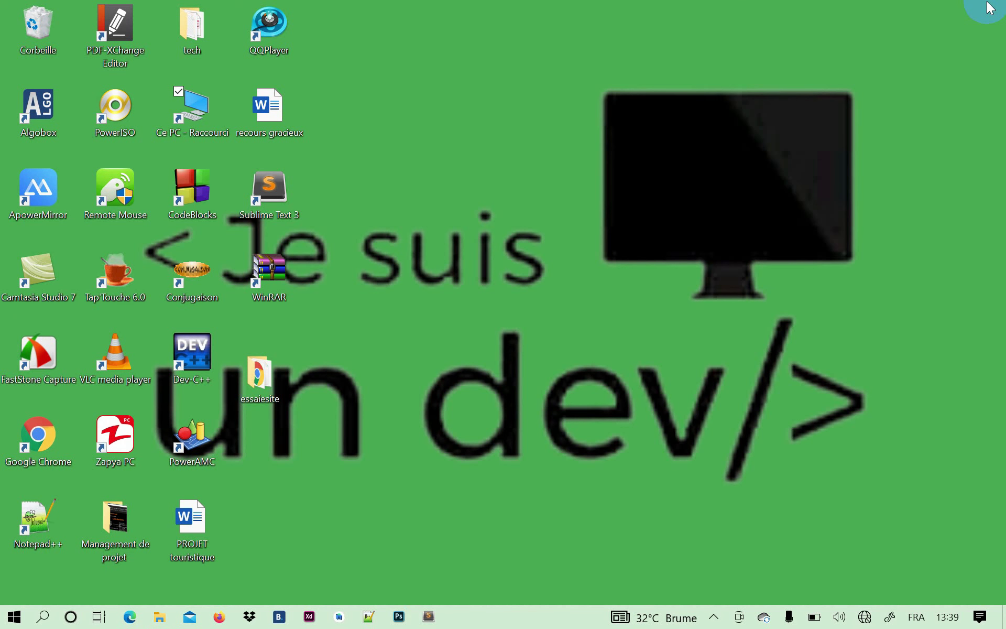